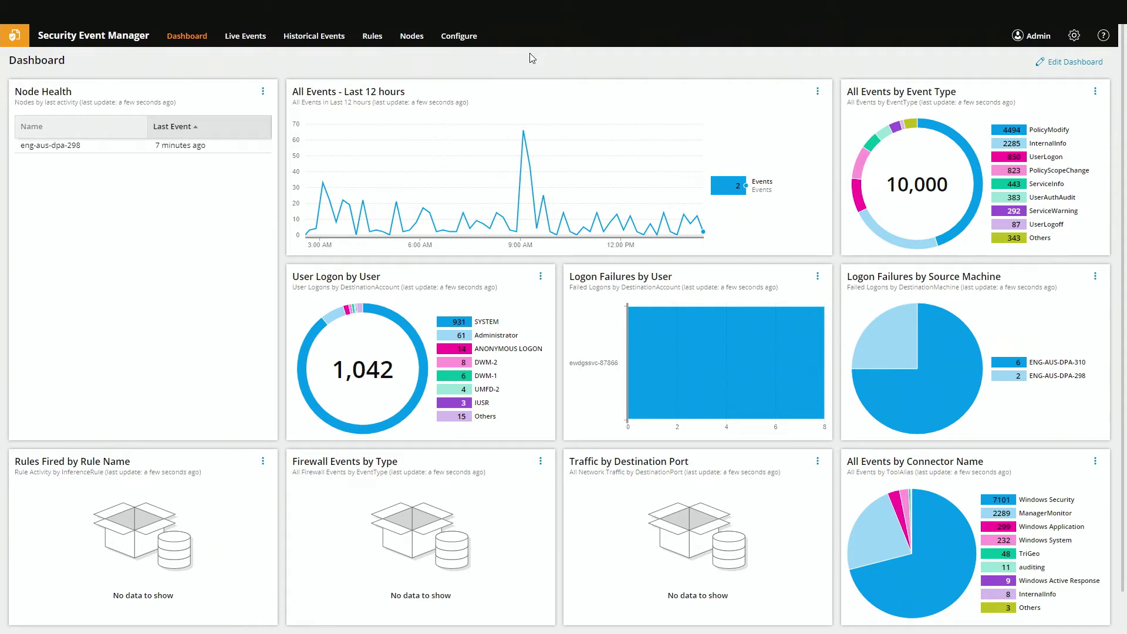
Open Security Event Manager's Settings page at the Authentication section
left_click(1074, 35)
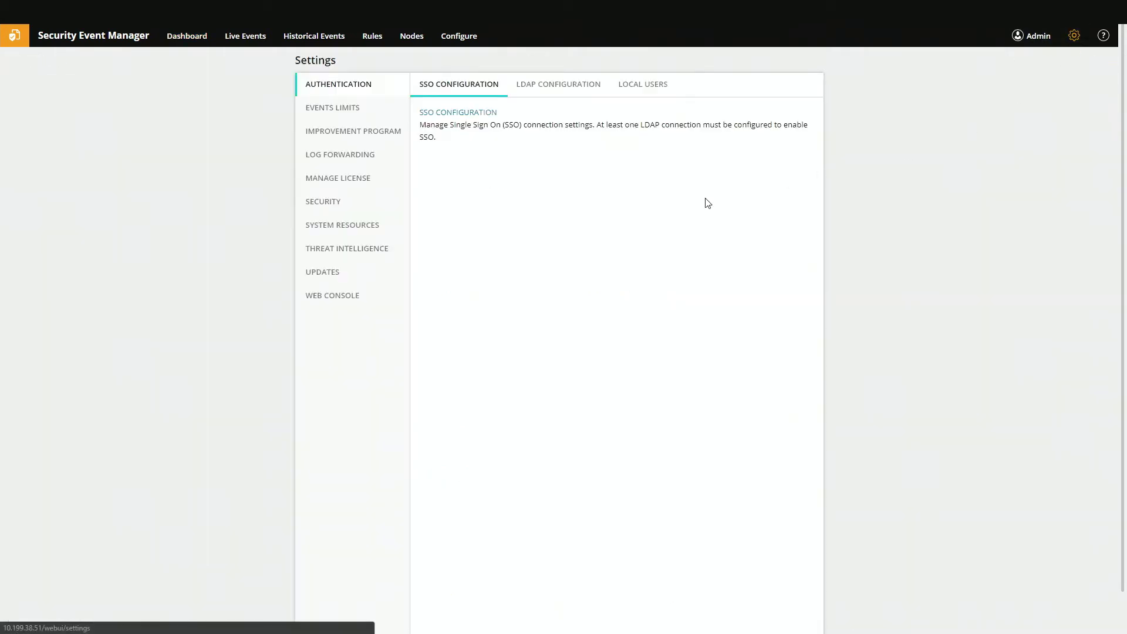
Review the agent update settings, then view the Nodes list showing eng-aus-dpa-298 at 2020.2
left_click(353, 270)
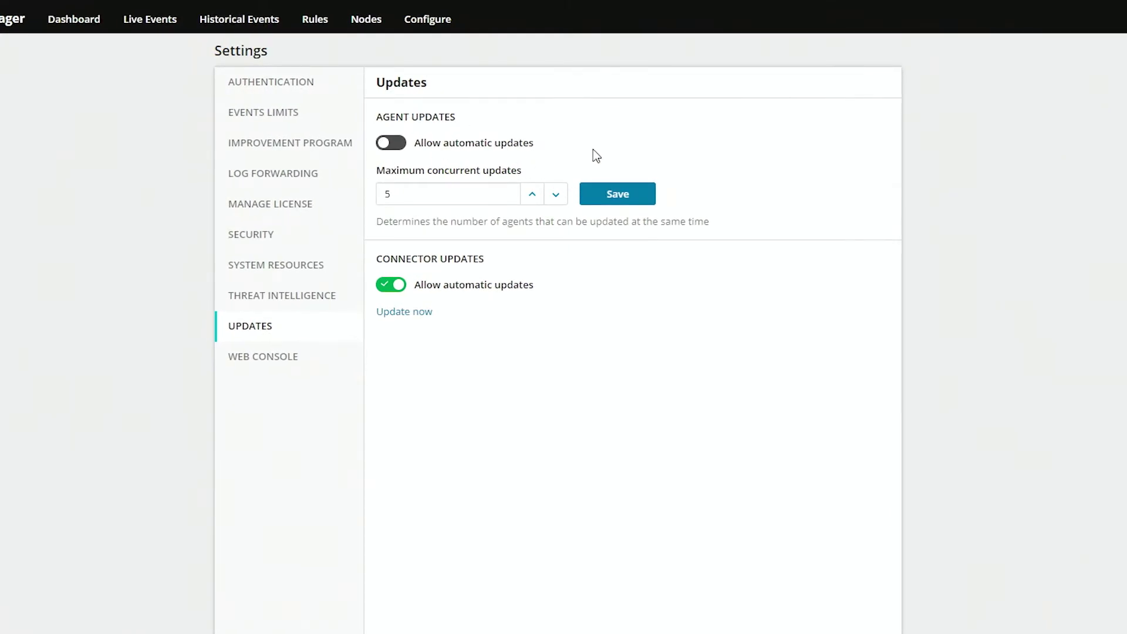
left_click(364, 23)
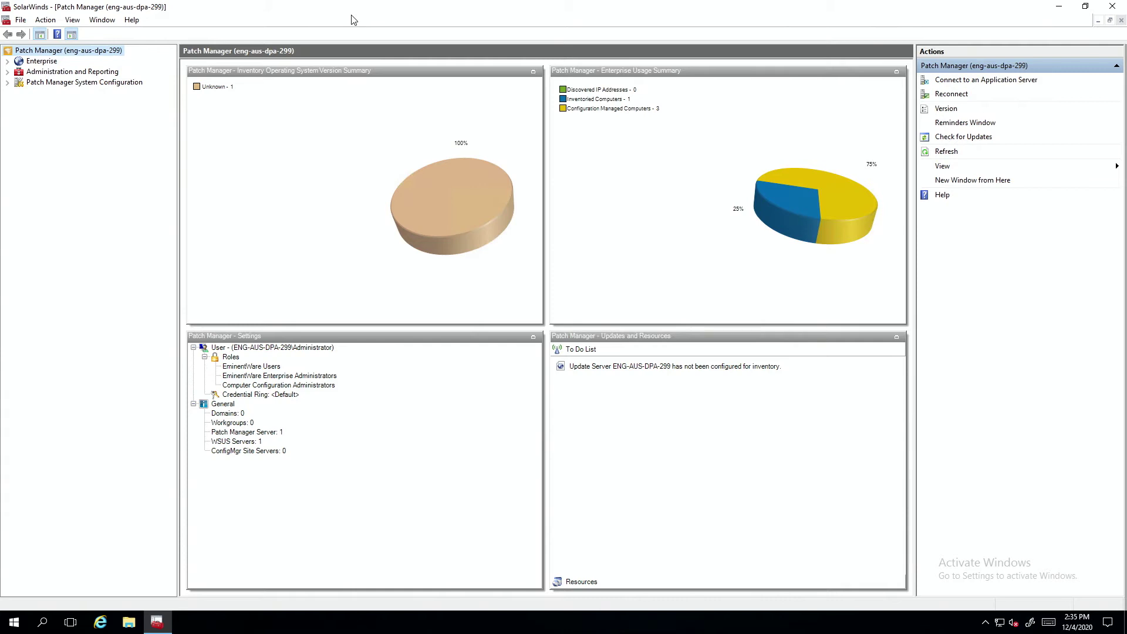
Expand Enterprise > Update Services > ENG-AUS-DPA-299 > Computers and Groups > All Computers to reveal SEM Agents
left_click(8, 61)
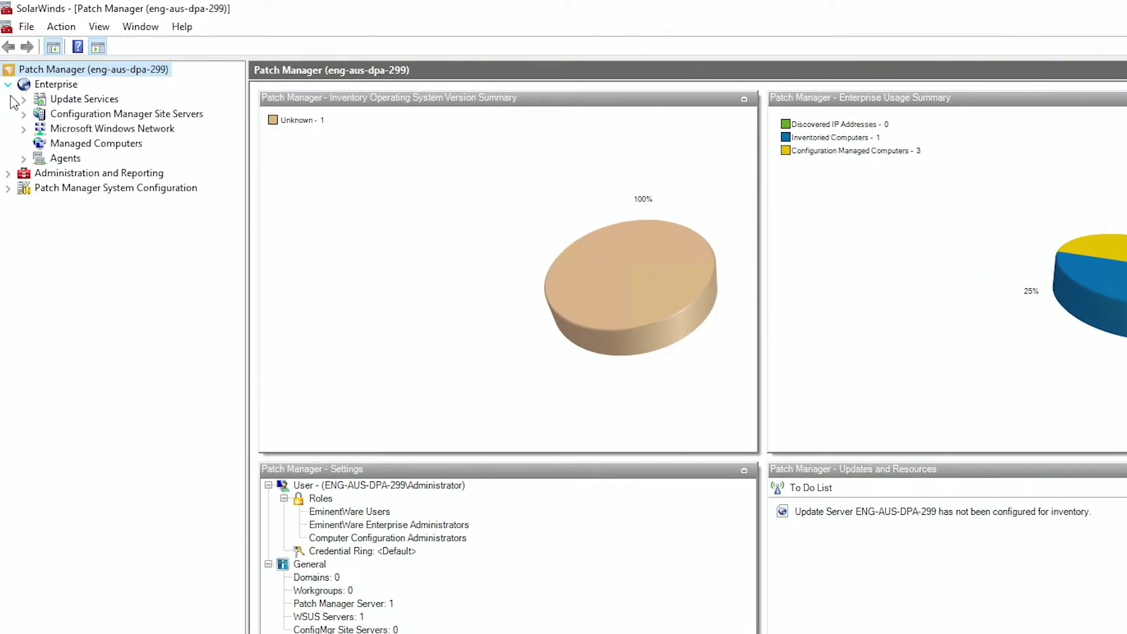
left_click(23, 100)
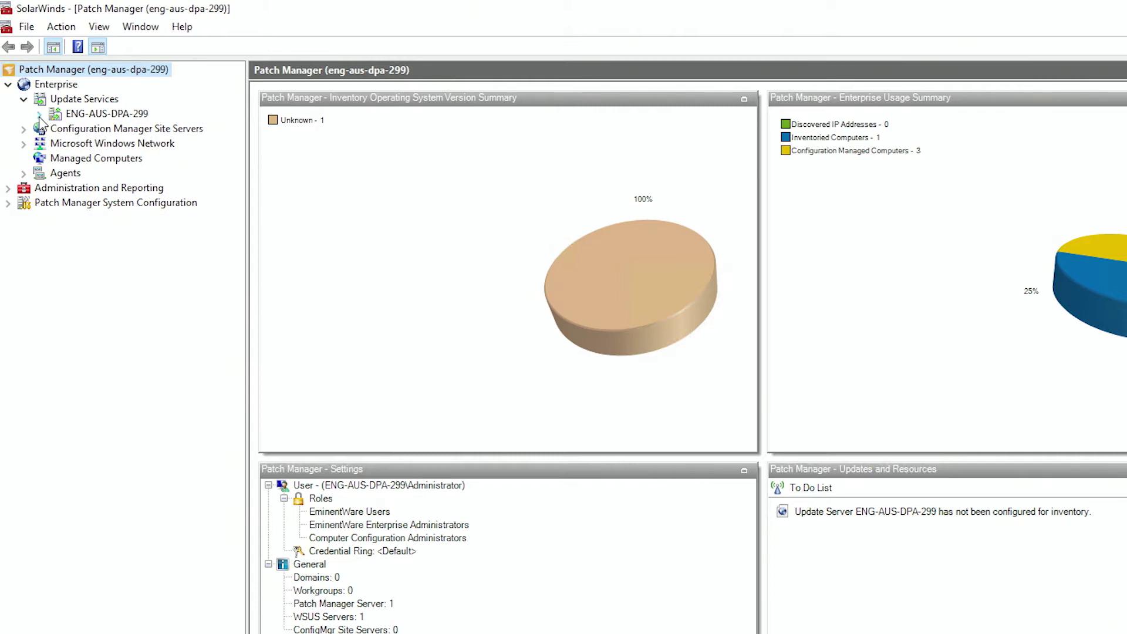
left_click(40, 114)
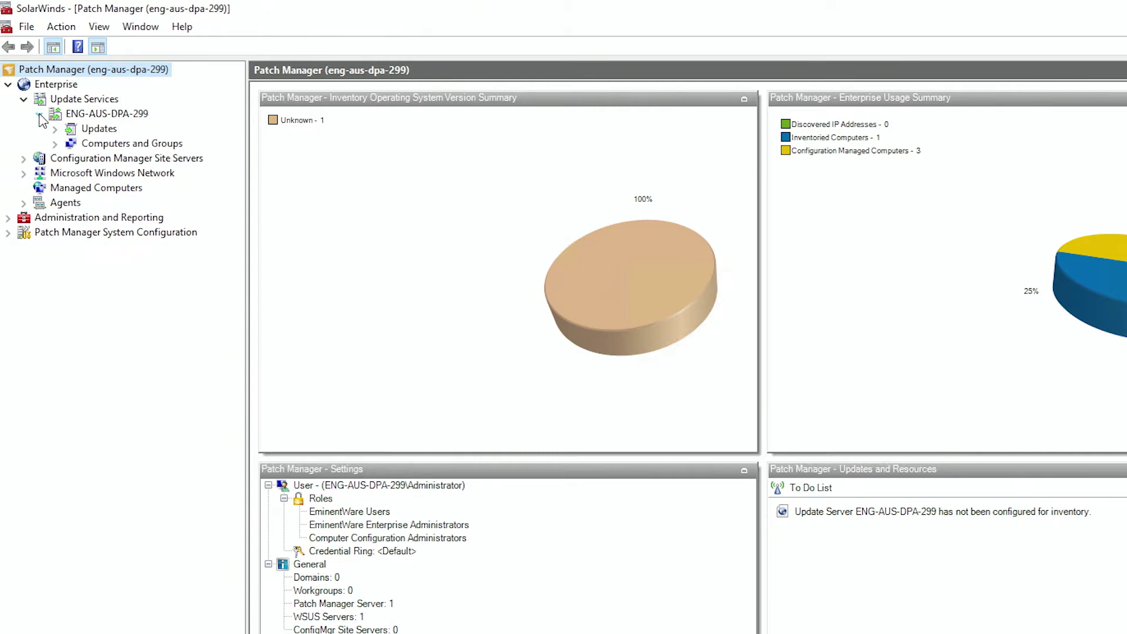
left_click(55, 143)
left_click(70, 159)
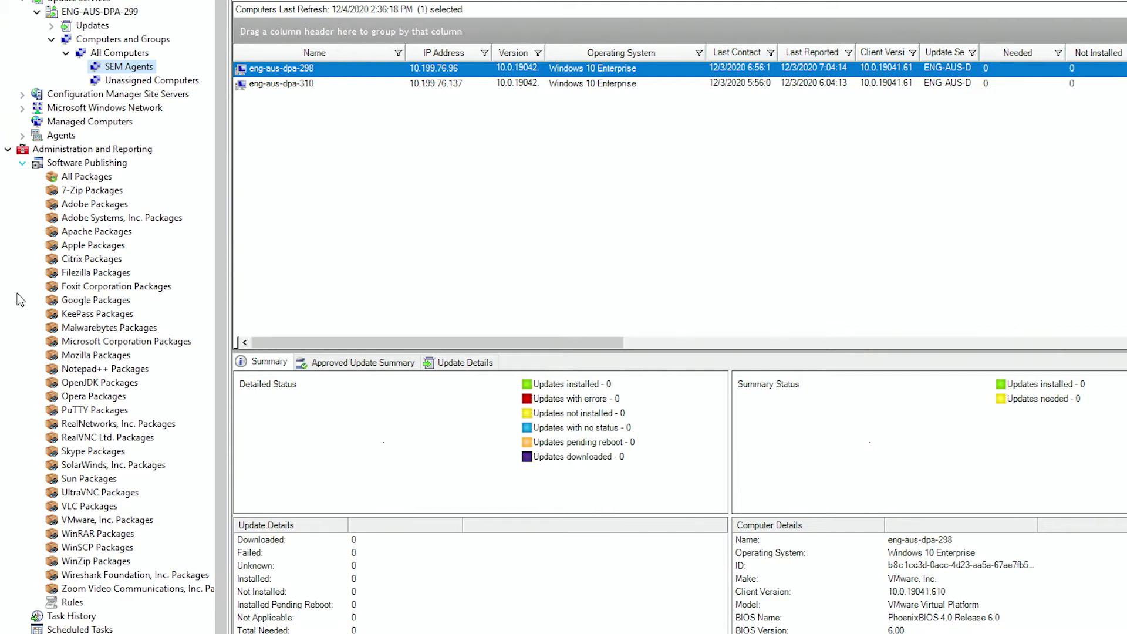
Show the SolarWinds, Inc. Packages list and select the SEM Agent 2020.4 (x64) (Upgrade) package
left_click(102, 465)
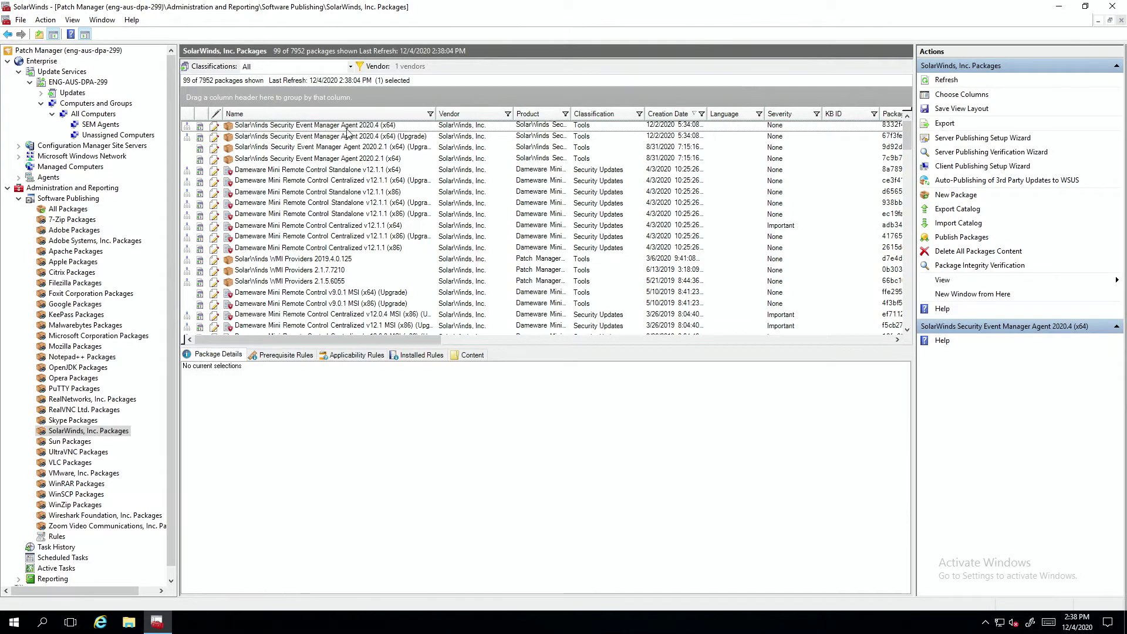
left_click(347, 128)
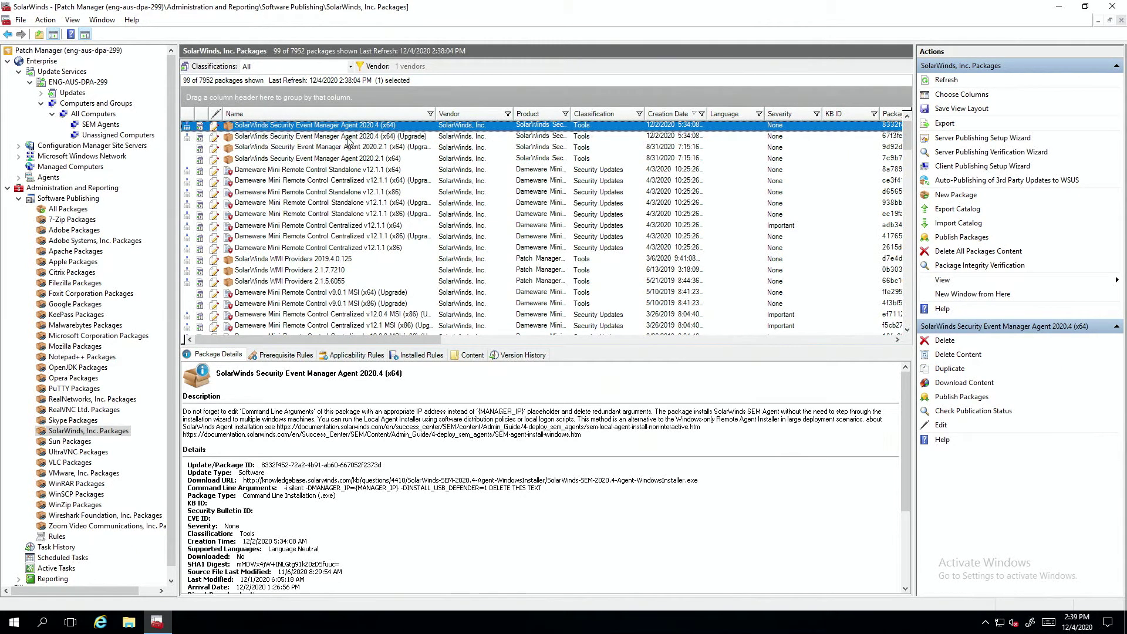
left_click(346, 136)
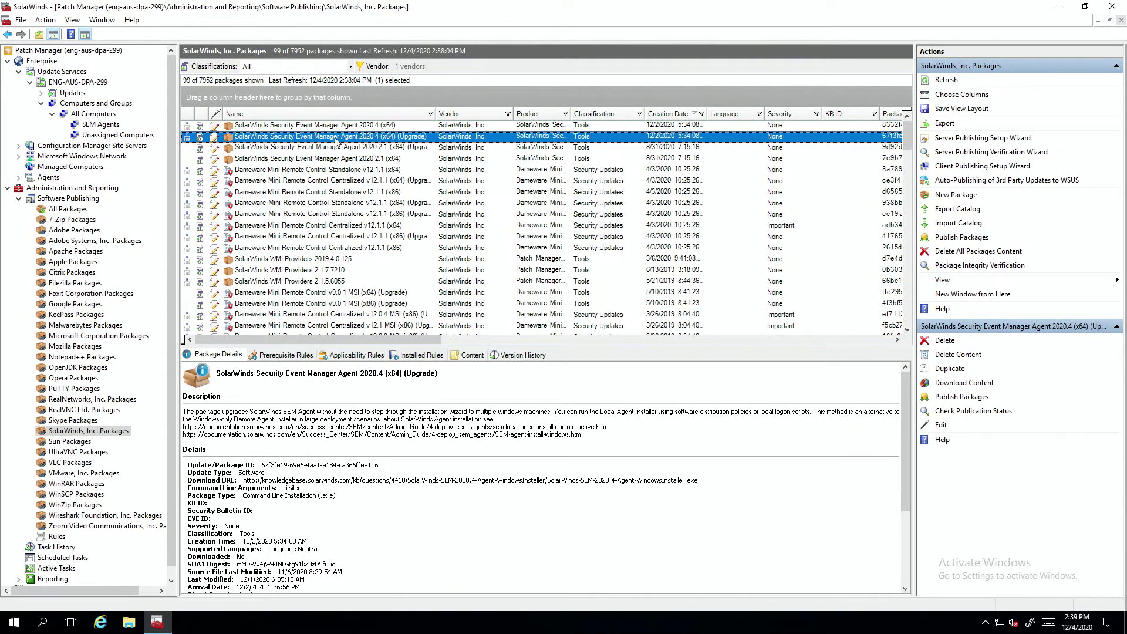
right_click(336, 140)
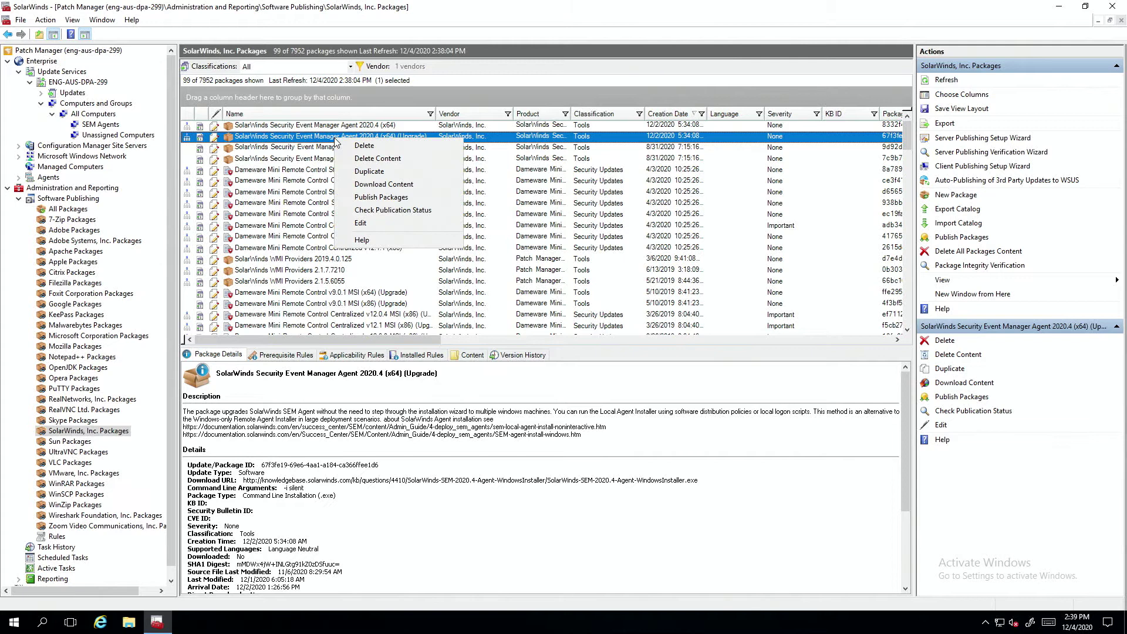
Publish the SEM Agent 2020.4 (x64) (Upgrade) package, accepting the missing download link notice
left_click(382, 198)
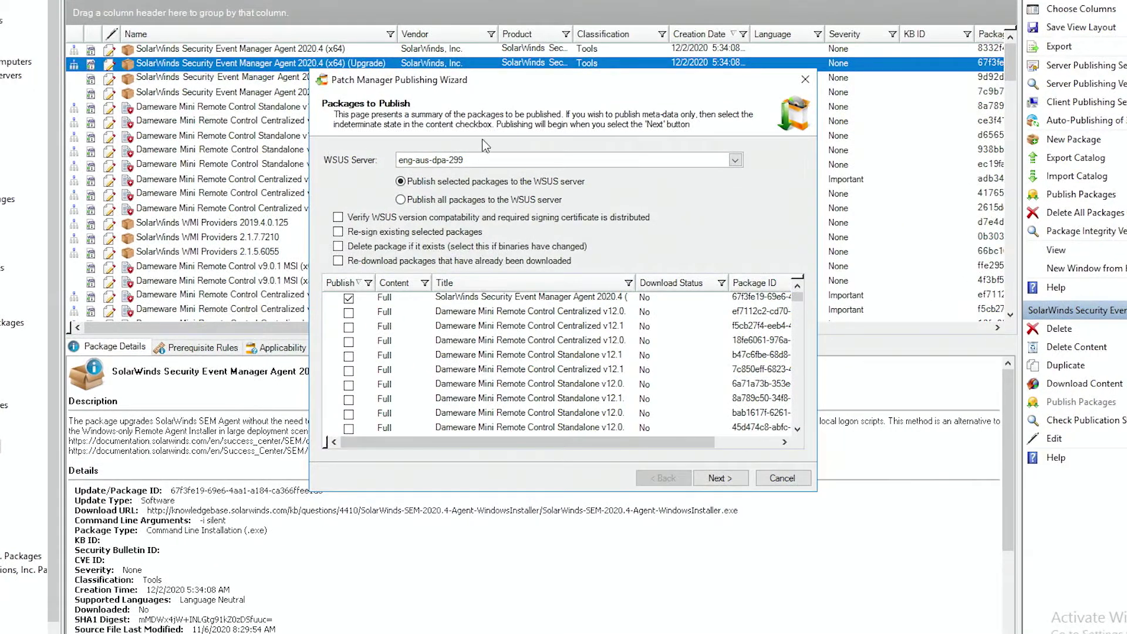
left_click(719, 480)
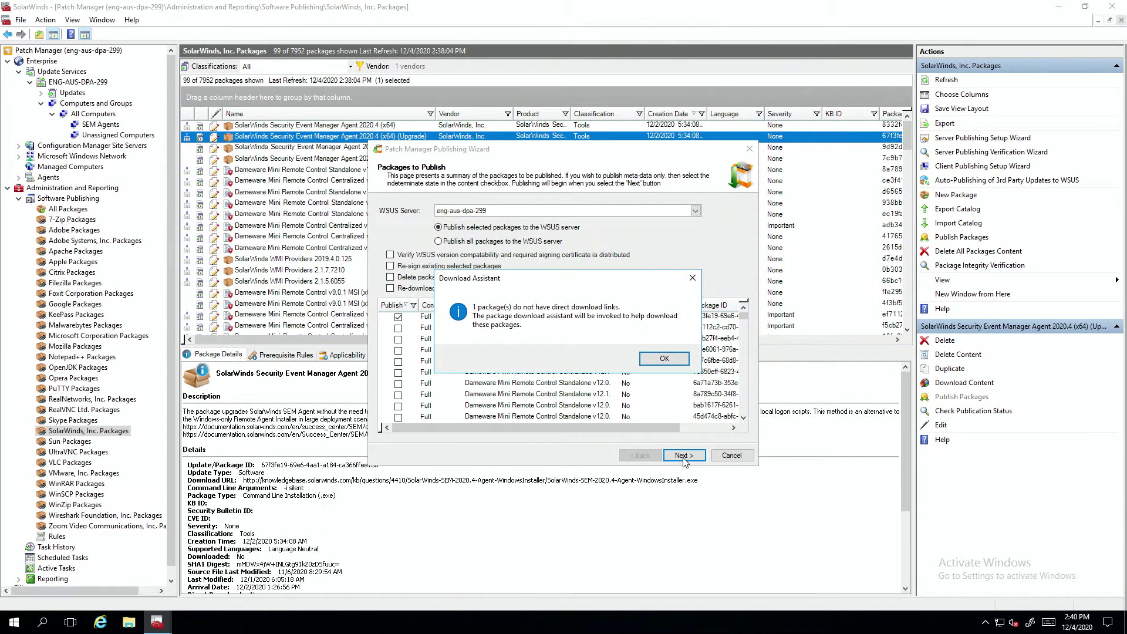
left_click(669, 358)
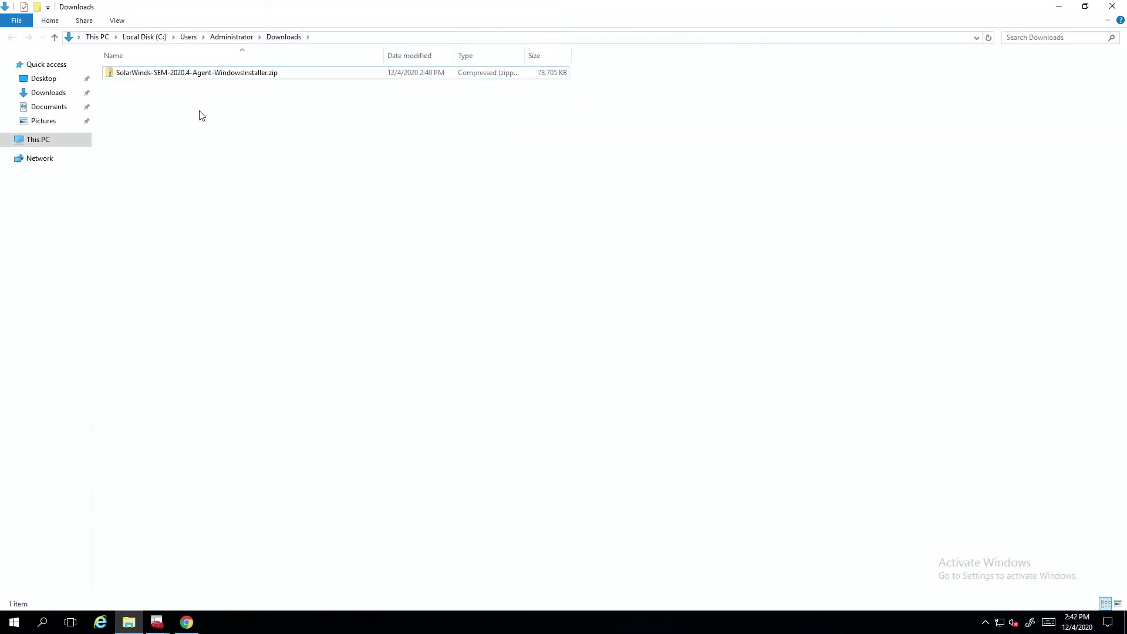
Extract SolarWinds-SEM-2020.4-Agent-WindowsInstaller.zip into its own folder and return to Patch Manager
right_click(190, 75)
left_click(228, 113)
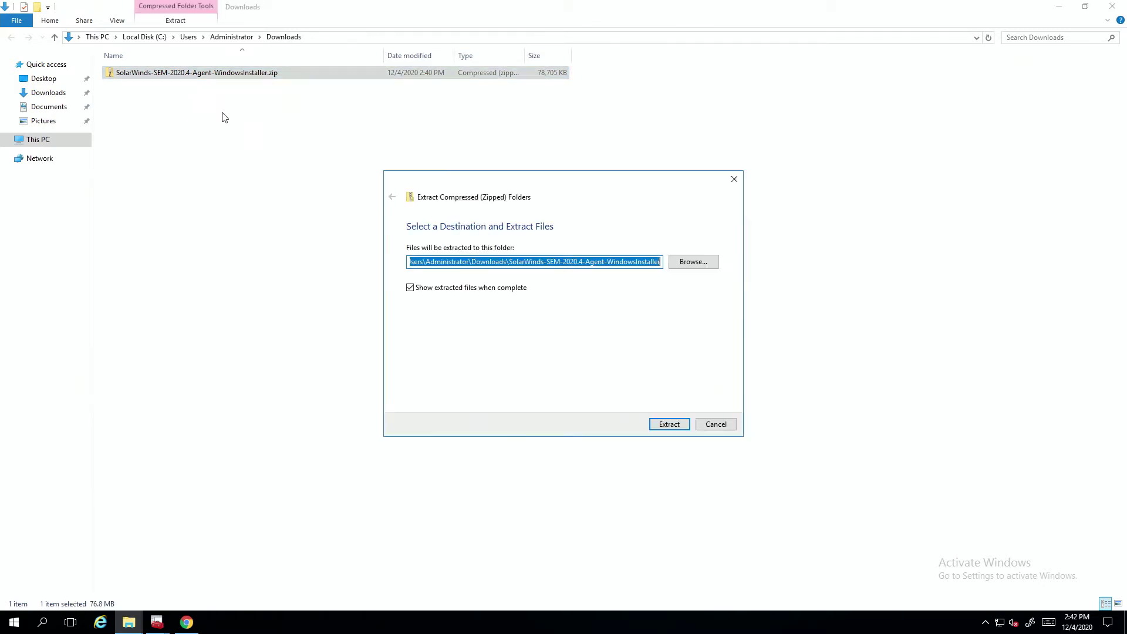
left_click(675, 427)
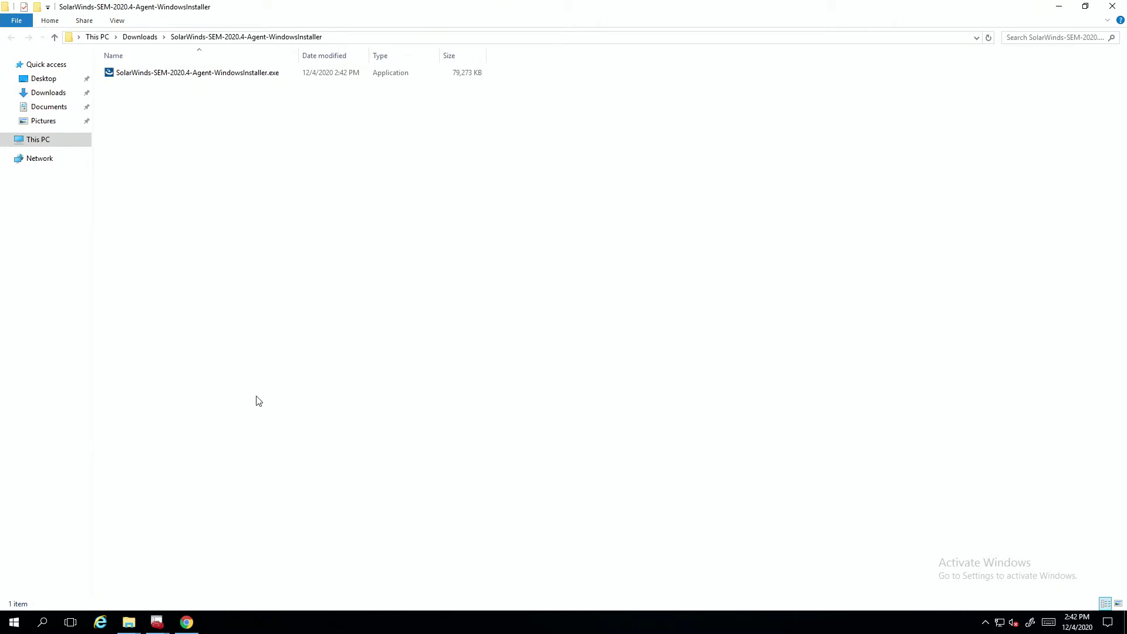
left_click(154, 621)
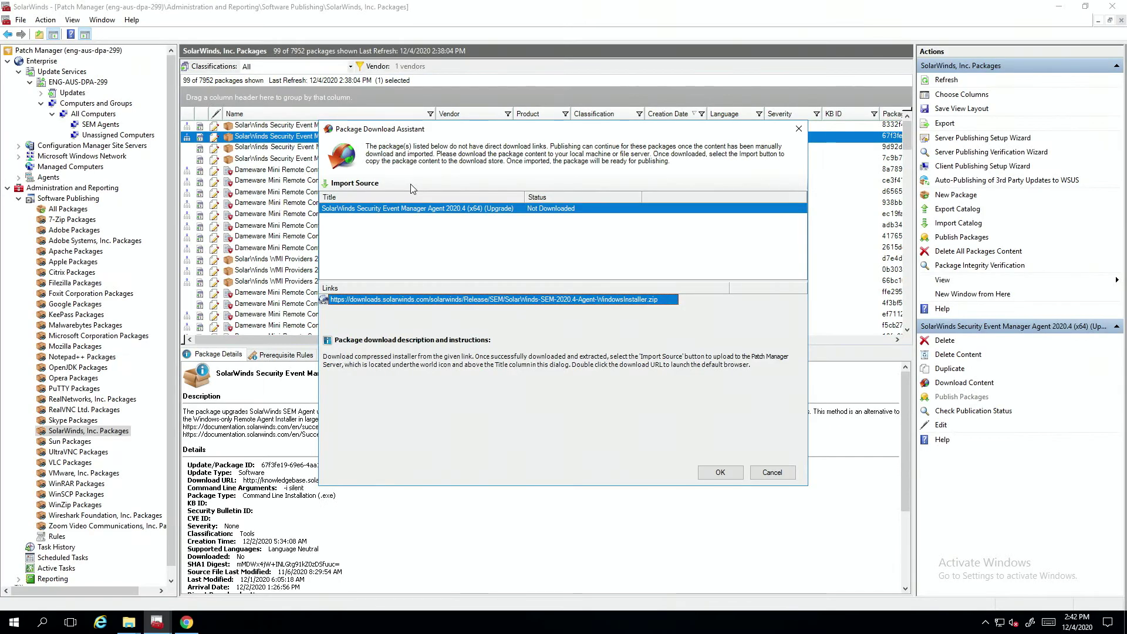
Import SolarWinds-SEM-2020.4-Agent-WindowsInstaller.exe from Downloads as the package source and finish publishing
left_click(355, 183)
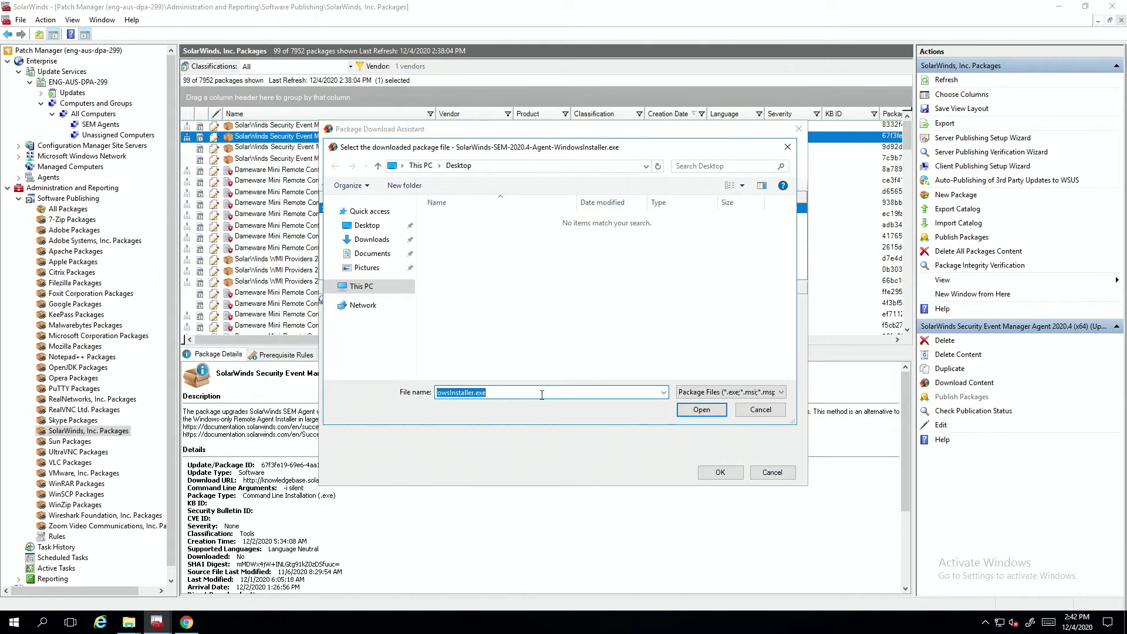
left_click(371, 240)
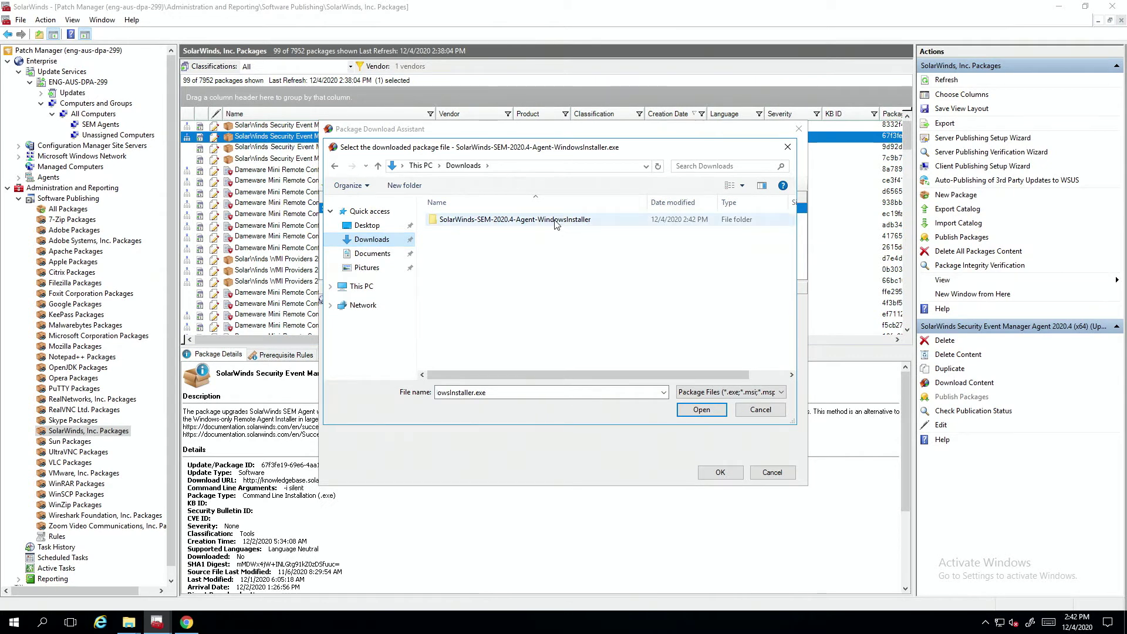
double_click(534, 221)
left_click(502, 226)
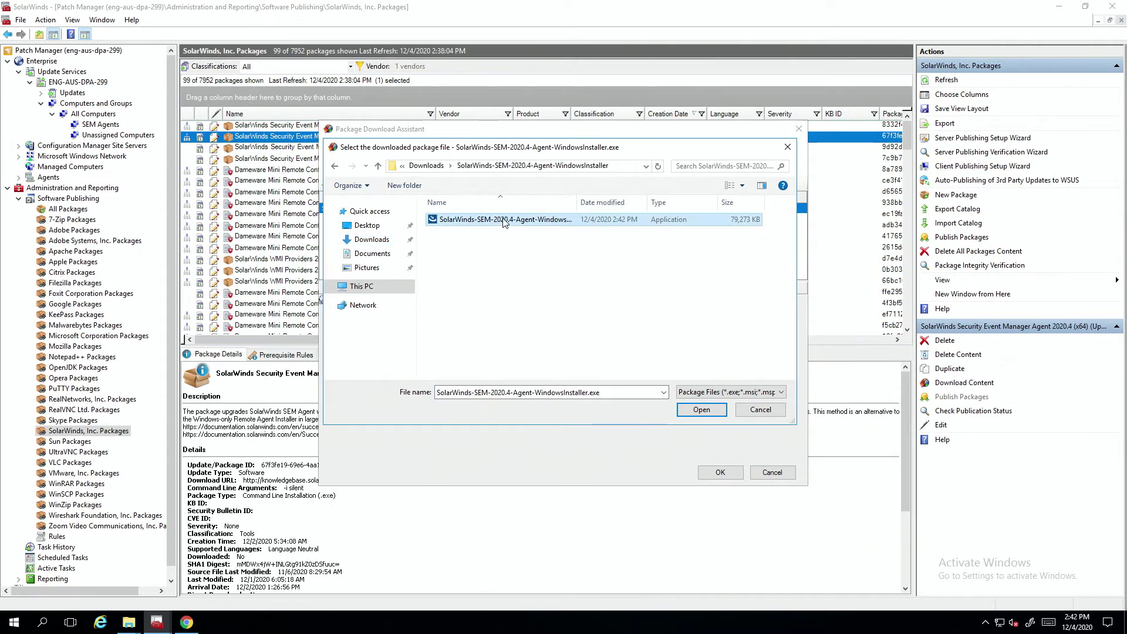
left_click(701, 410)
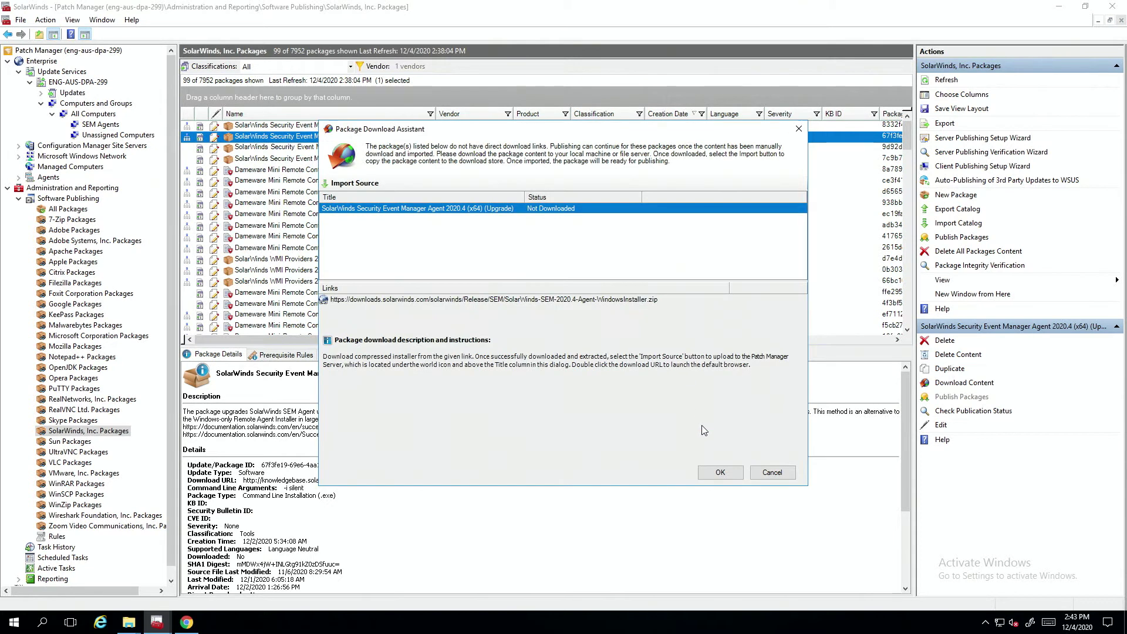
left_click(718, 473)
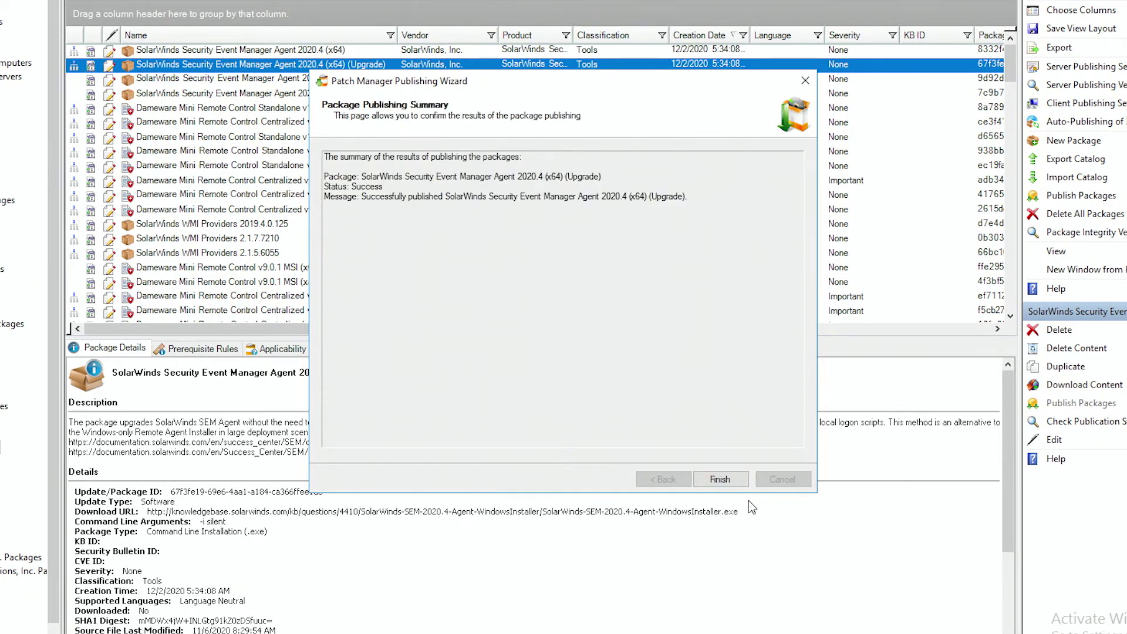
Start publishing the SEM Agent 2020.4 (x64) package to WSUS, accepting the missing download link notice
left_click(719, 479)
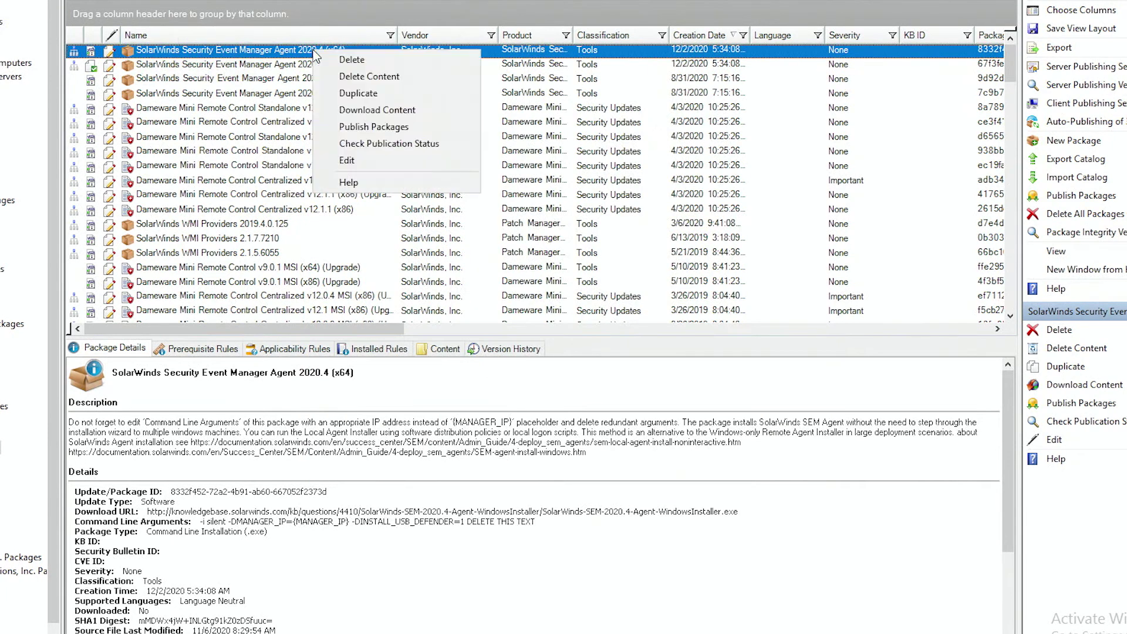
left_click(394, 133)
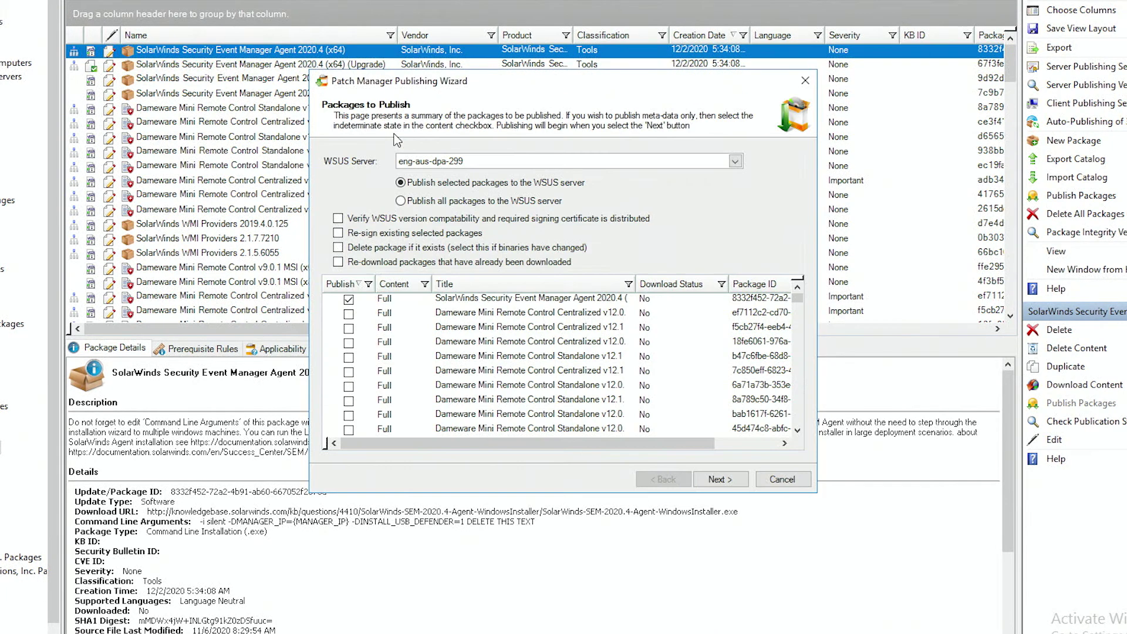
left_click(719, 478)
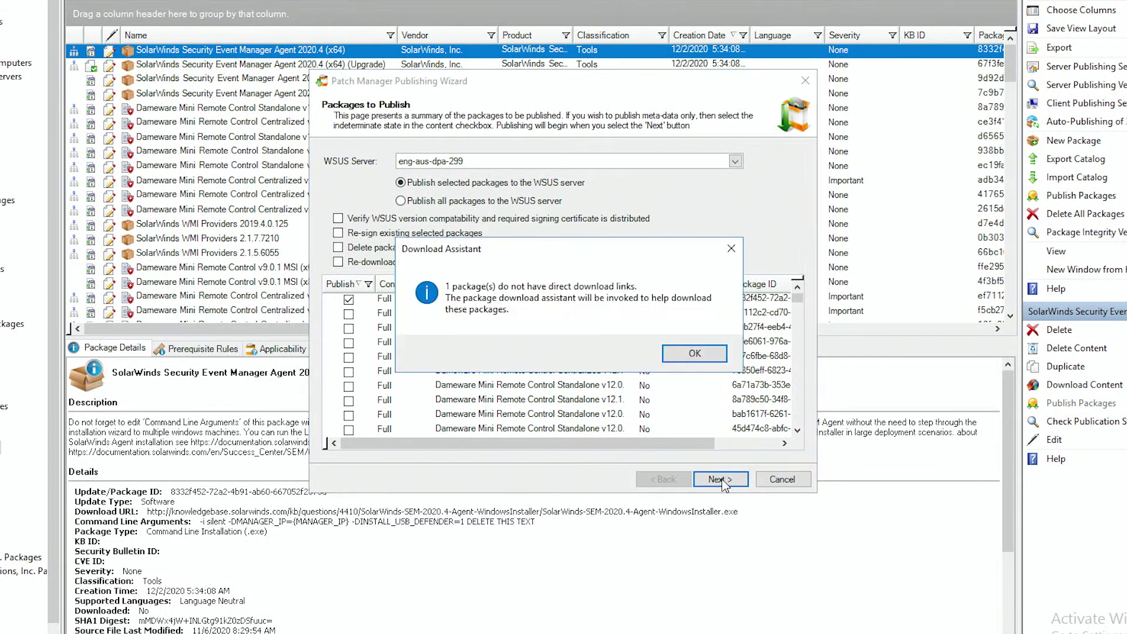
left_click(761, 352)
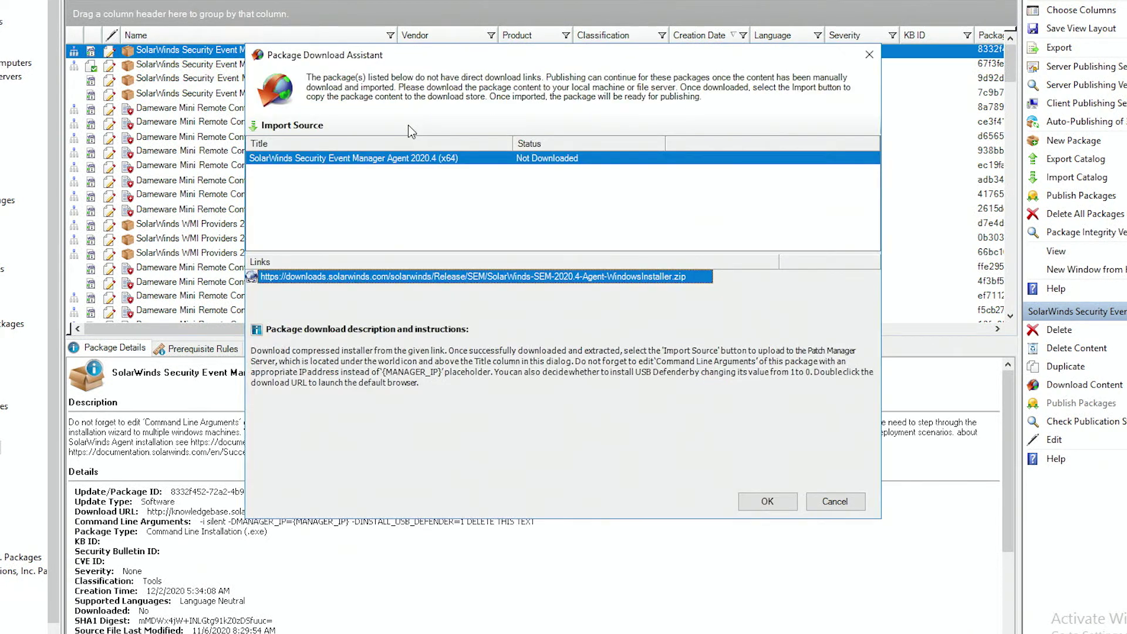
Import the SEM 2020.4 agent installer as the package source and finish publishing
left_click(288, 125)
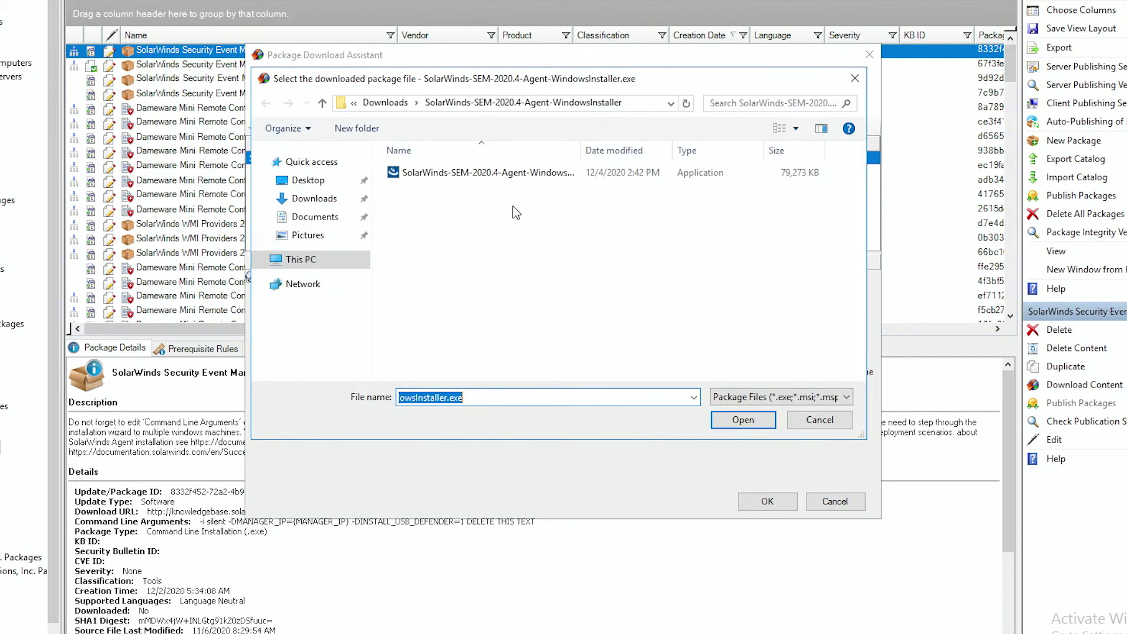
left_click(514, 178)
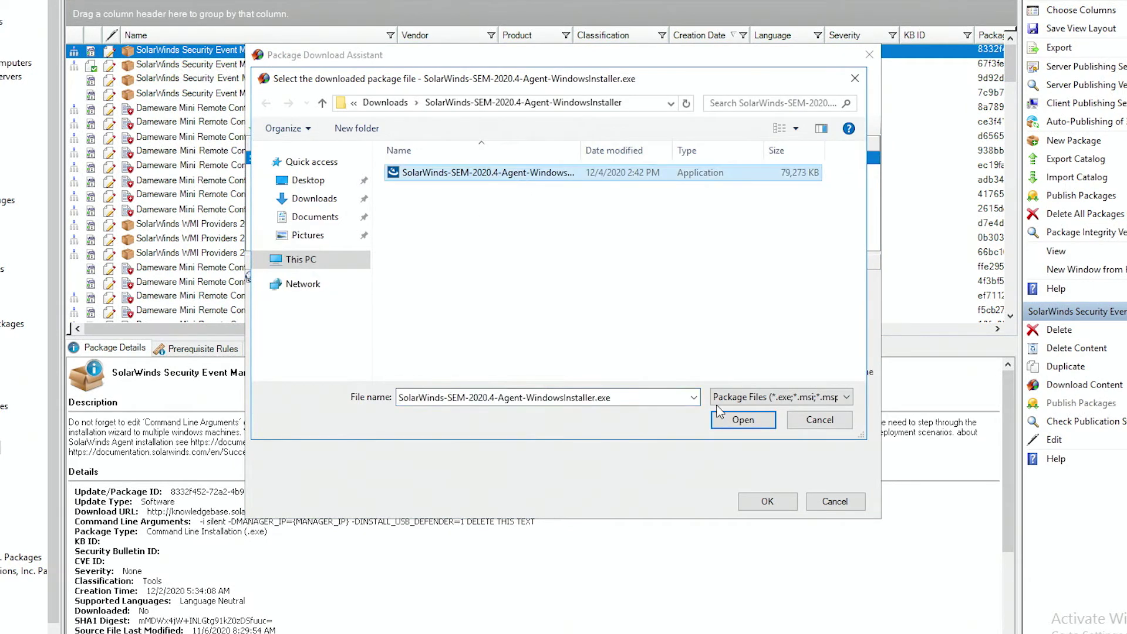
left_click(742, 420)
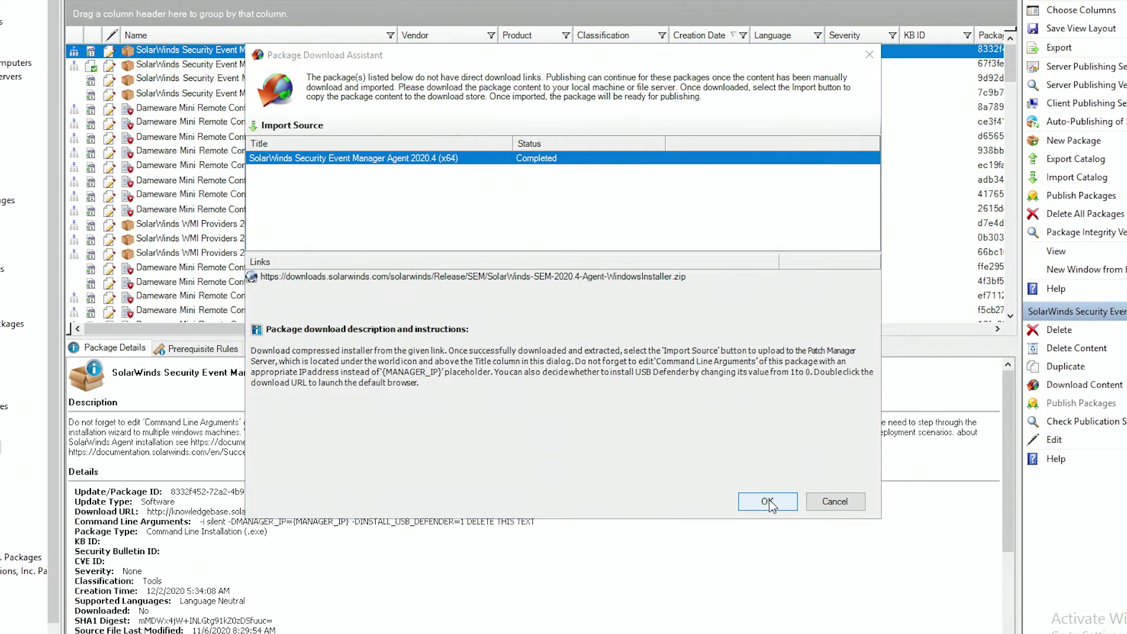
left_click(768, 502)
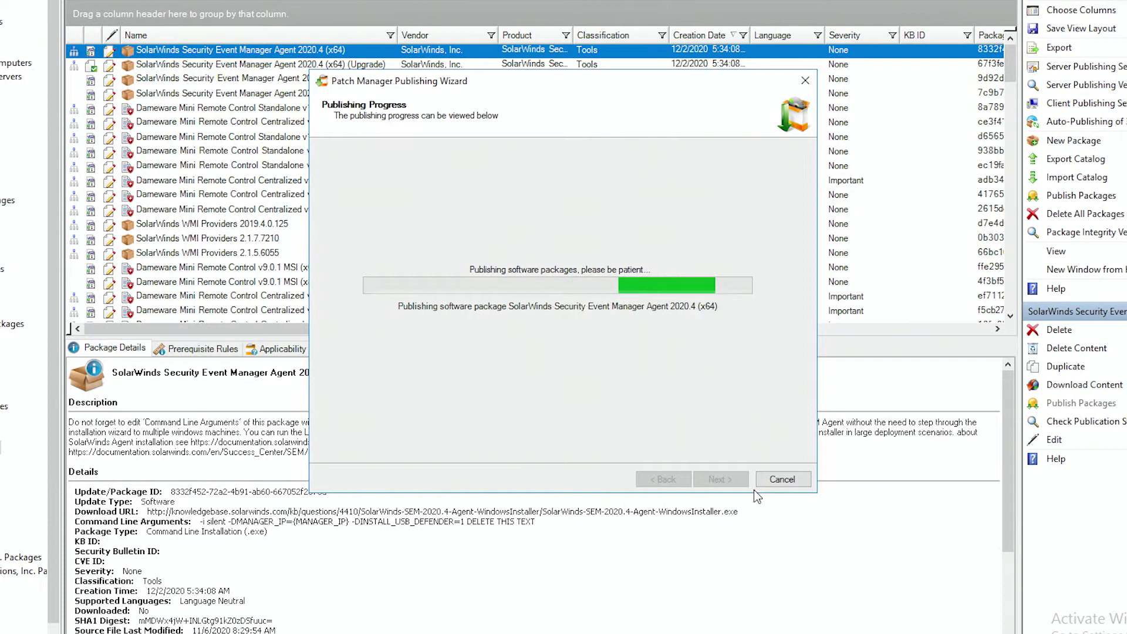
left_click(719, 479)
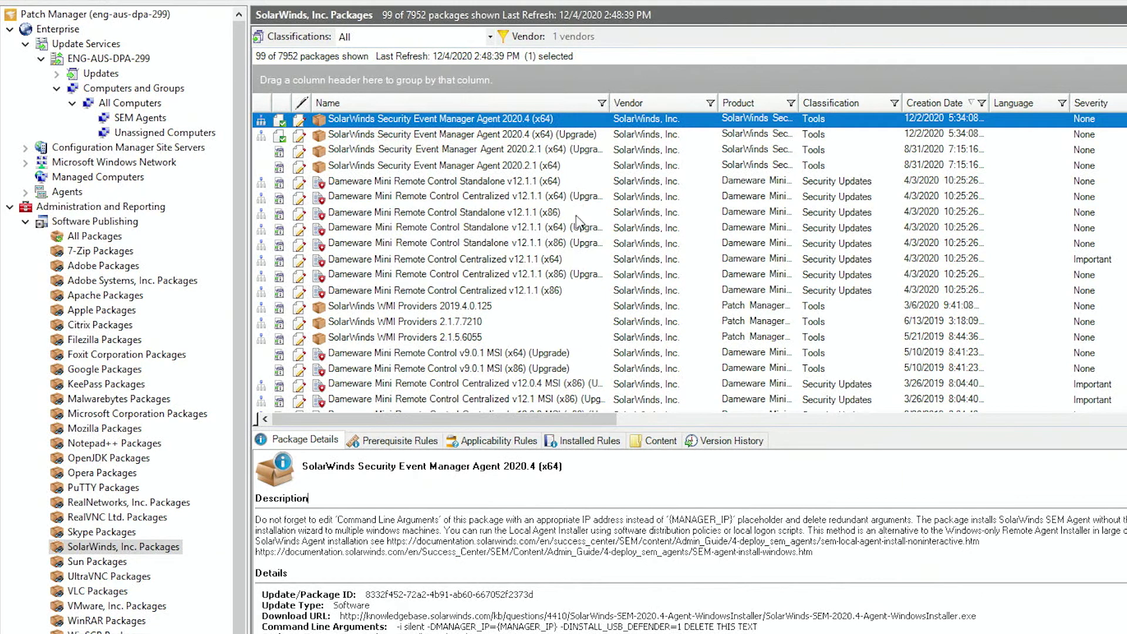
Edit the SEM Agent 2020.4 (x64) package and advance to its installer command line settings
right_click(556, 125)
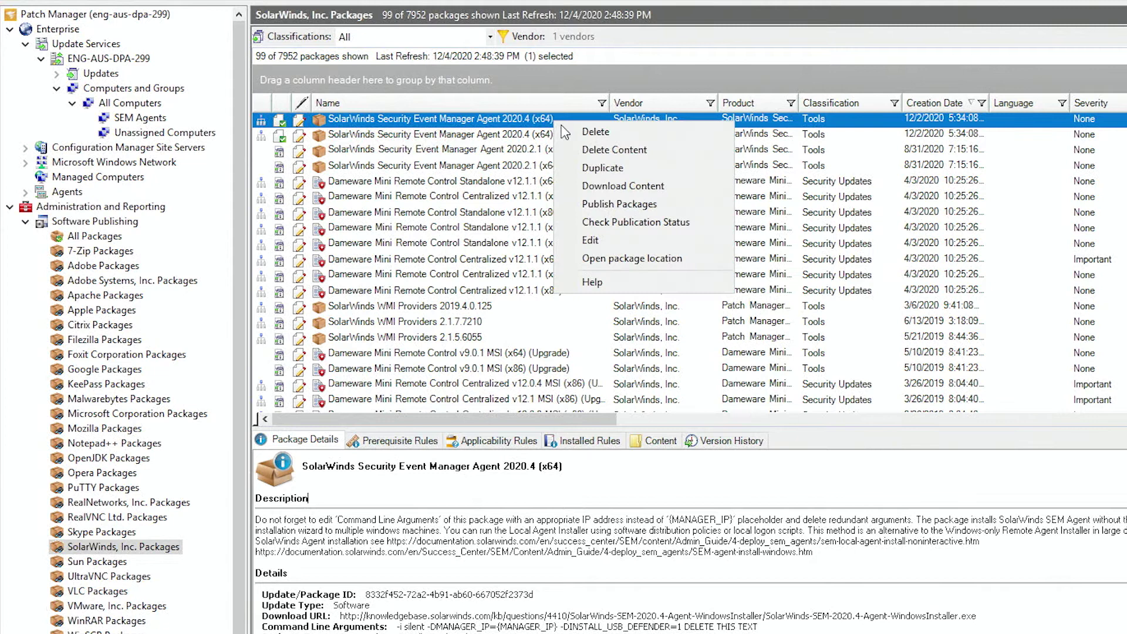
left_click(598, 236)
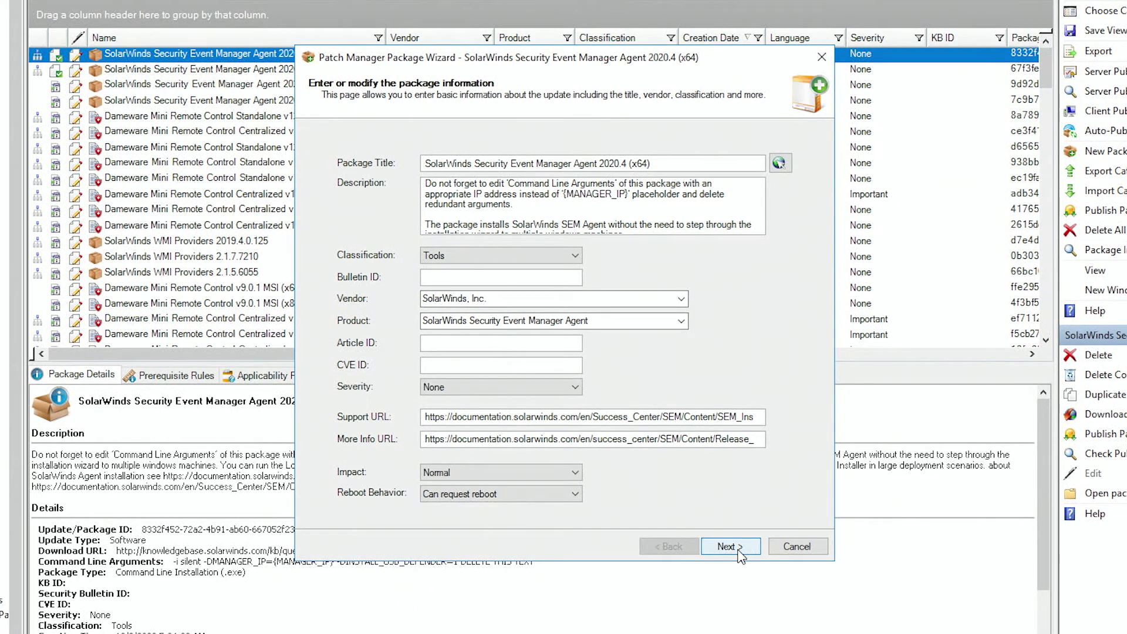
left_click(736, 548)
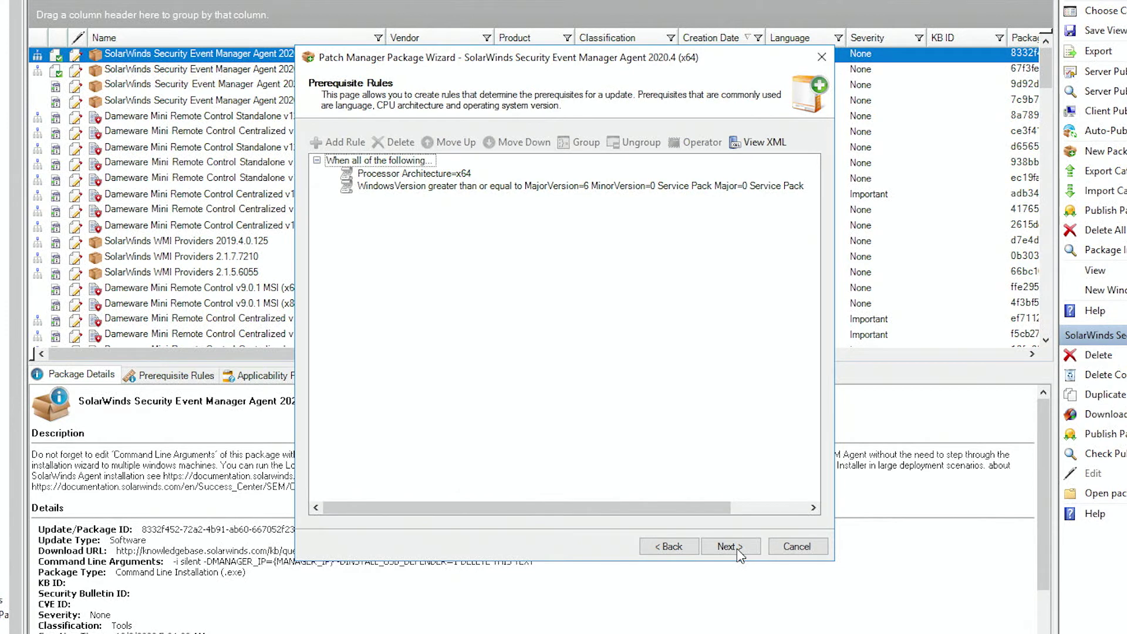
left_click(737, 548)
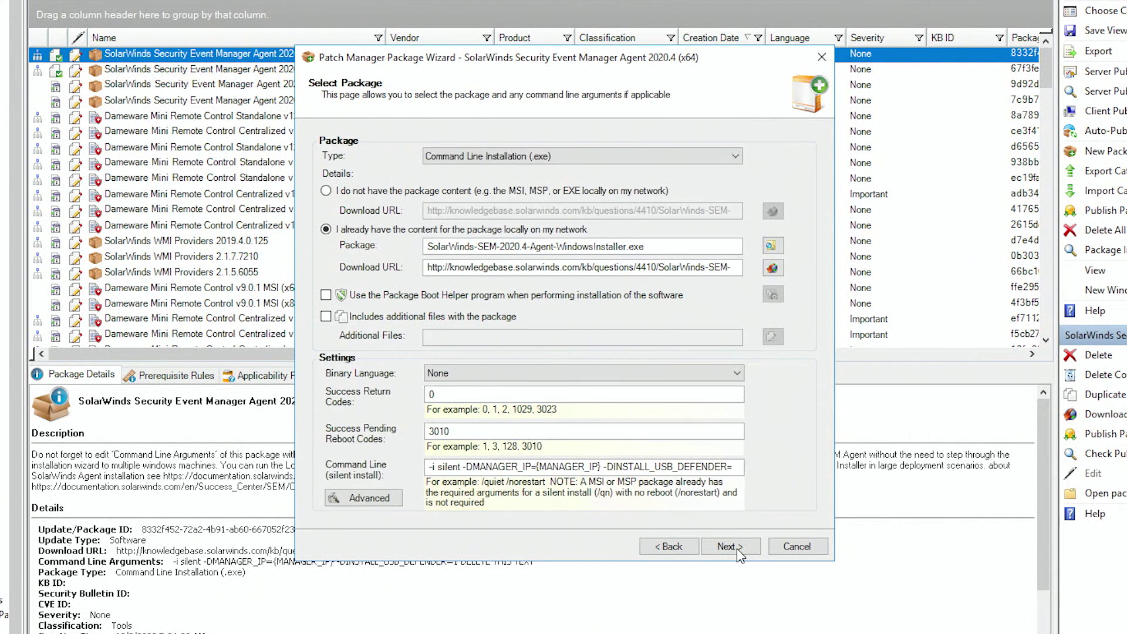
Replace {MANAGER_IP} with 10.199.38.51 and delete the trailing DELETE THIS TEXT from the command line
left_click(599, 466)
key("shift+Left")
key("shift+Left")
key("shift+Left")
key("shift+Left")
key("shift+Left")
key("shift+Left")
key("shift+Left")
key("shift+Left")
key("shift+Left")
key("shift+Left")
key("shift+Left")
key("shift+Left")
key("shift+Left")
type("10.199.38.51")
key("End")
key("shift+Left")
key("shift+Left")
key("shift+Left")
key("shift+Left")
key("shift+Left")
key("shift+Left")
key("shift+Left")
key("shift+Left")
key("shift+Left")
key("shift+Left")
key("shift+Left")
key("shift+Left")
key("shift+Left")
key("shift+Left")
key("shift+Left")
key("shift+Left")
key("shift+Left")
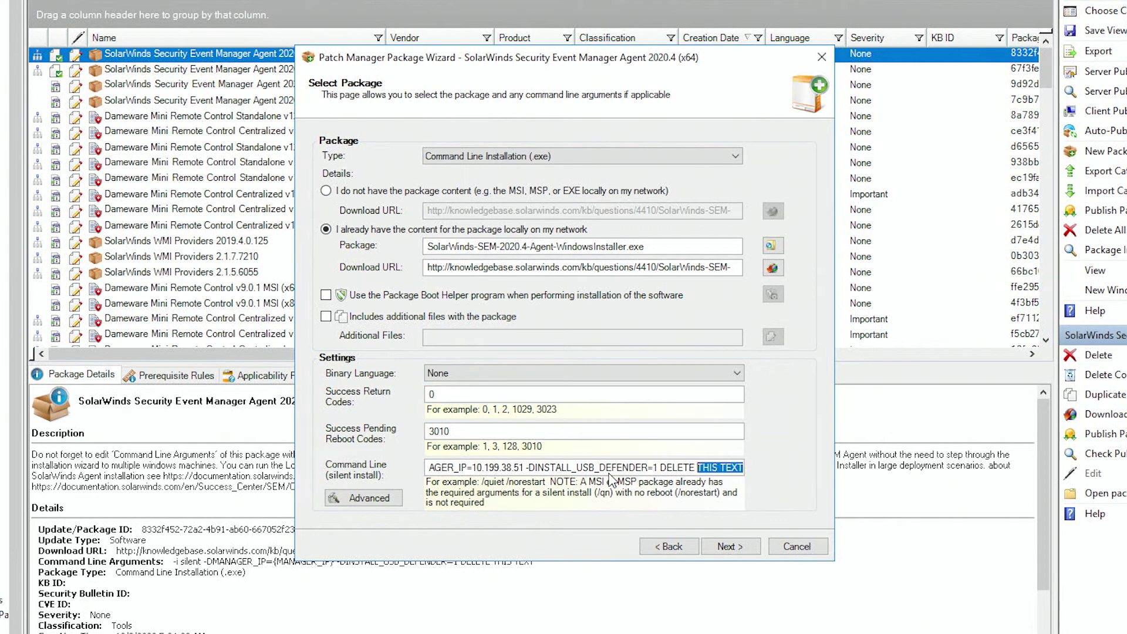
key("BackSpace")
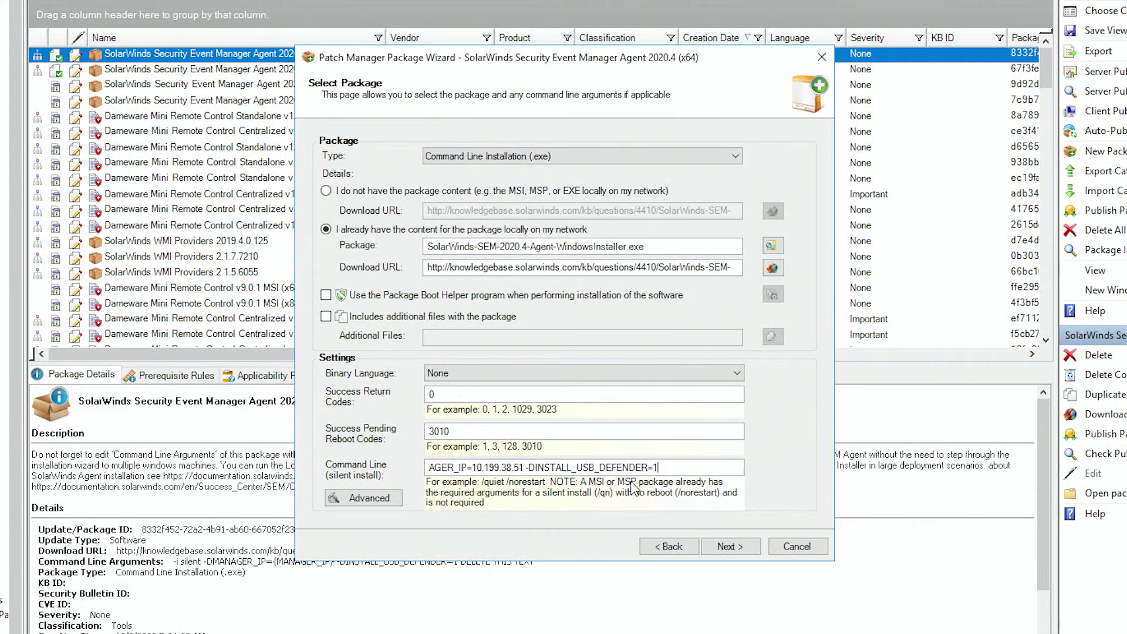
Step through the remaining wizard pages and save the edited package
left_click(731, 546)
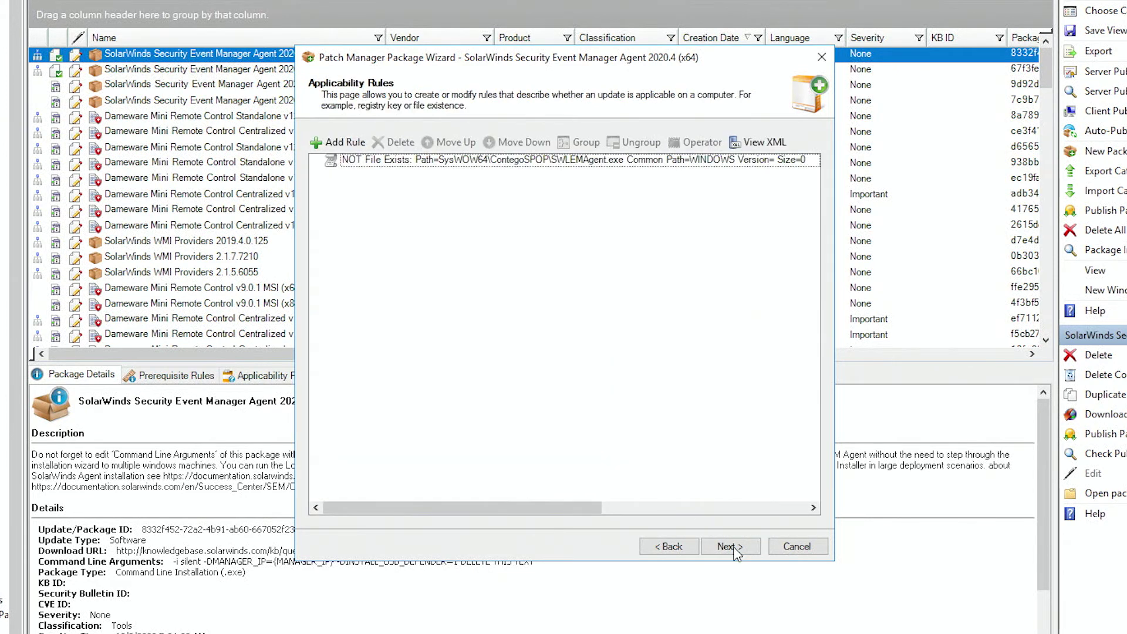
left_click(732, 546)
left_click(734, 547)
left_click(734, 547)
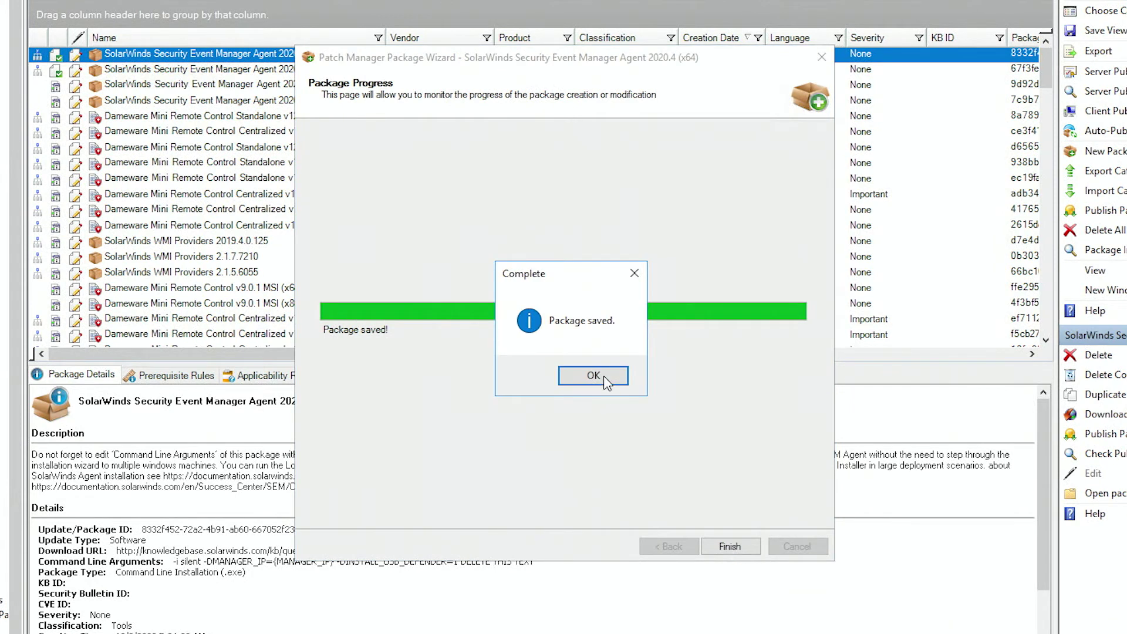
left_click(602, 375)
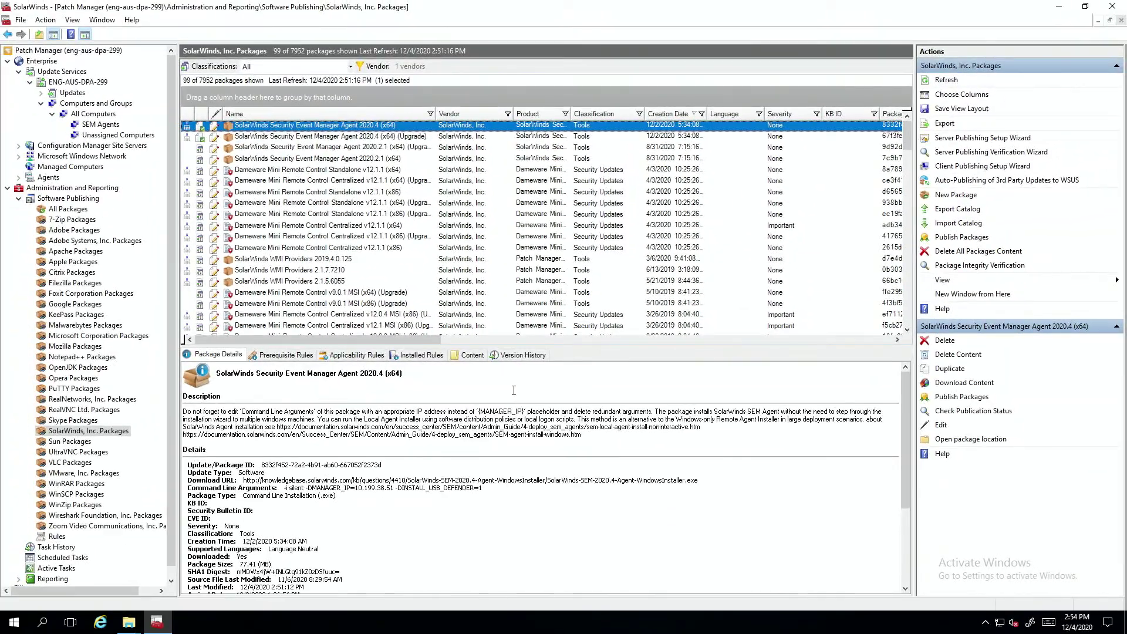
Select both SEM Agent 2020.4 updates in the WSUS third party updates list
left_click(41, 93)
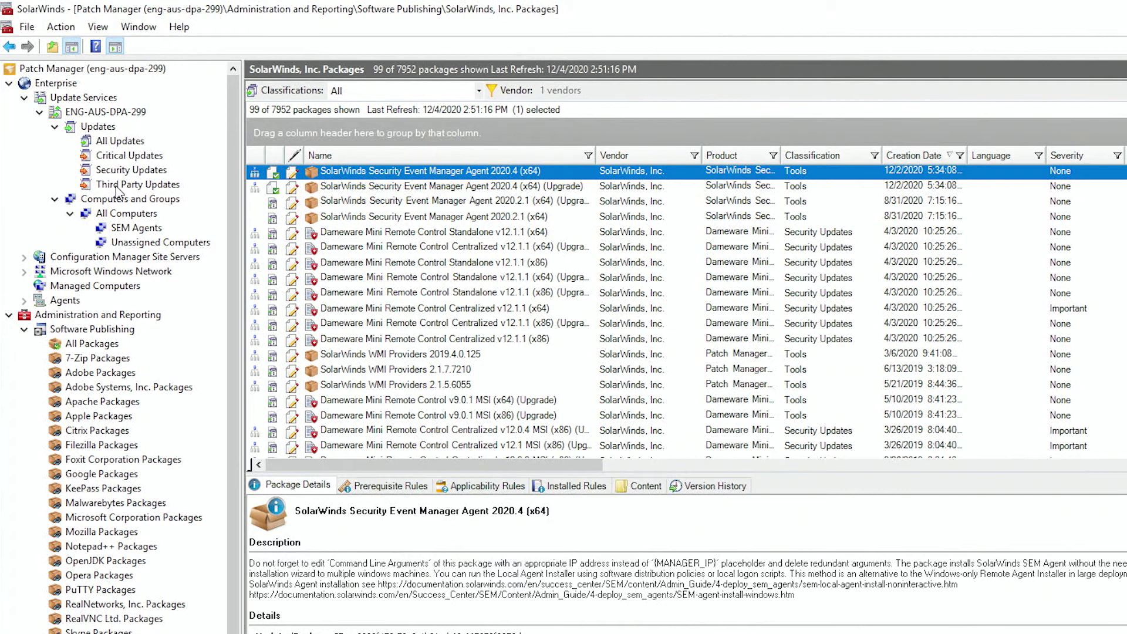
left_click(117, 185)
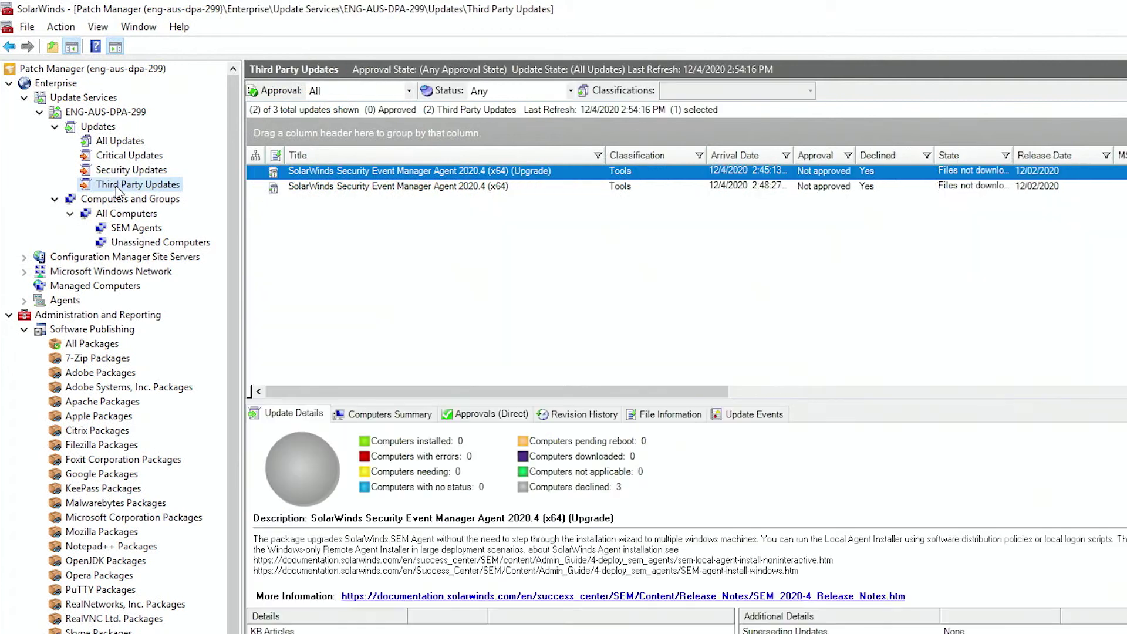
left_click(419, 188, "ctrl")
right_click(419, 188)
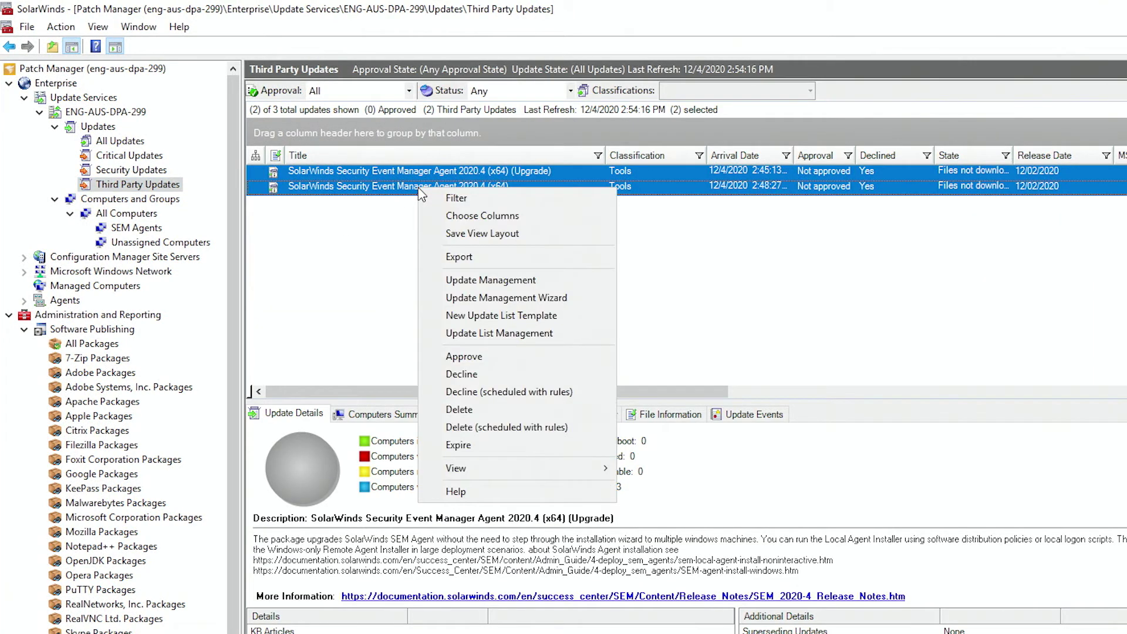
Approve both updates for install to the SEM Agents group and acknowledge the download notice
left_click(491, 358)
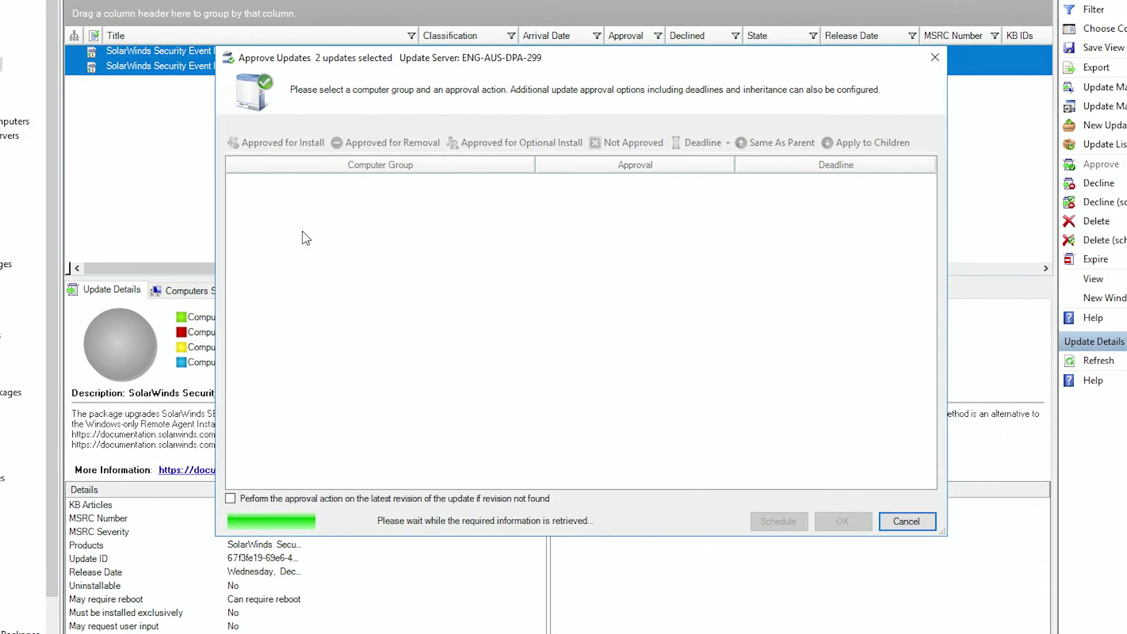
left_click(302, 195)
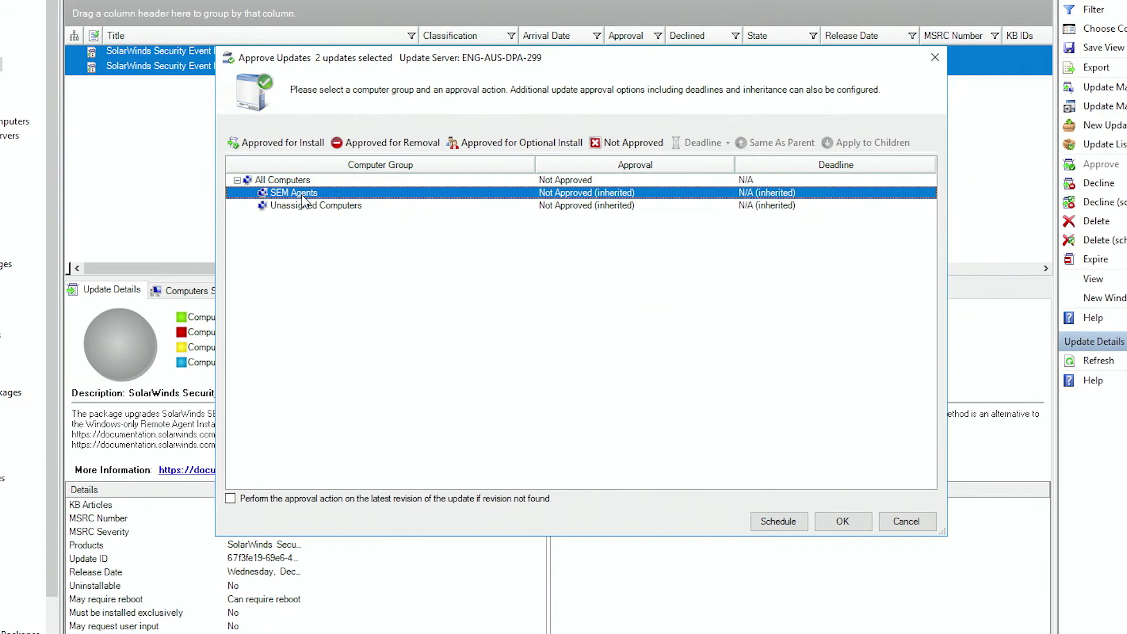
left_click(289, 143)
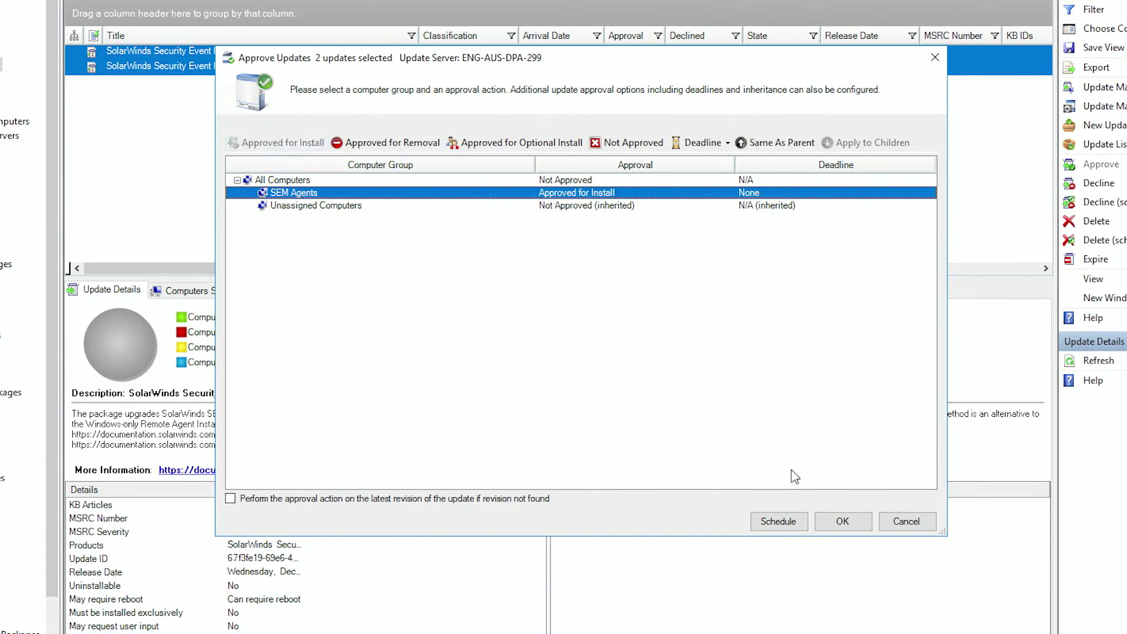
left_click(845, 524)
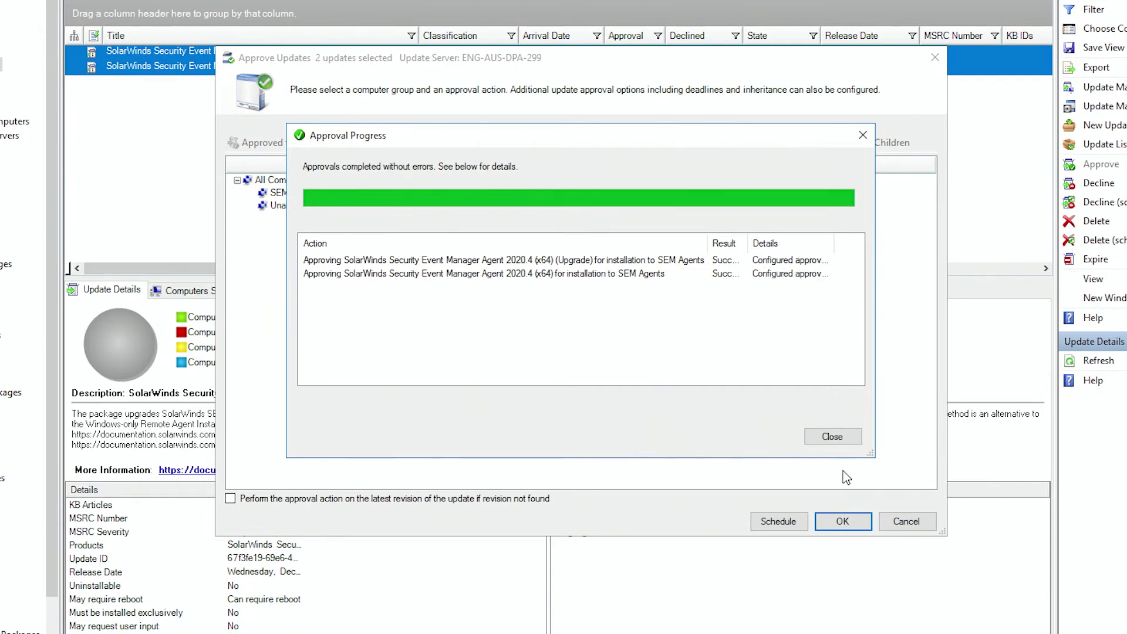
left_click(832, 436)
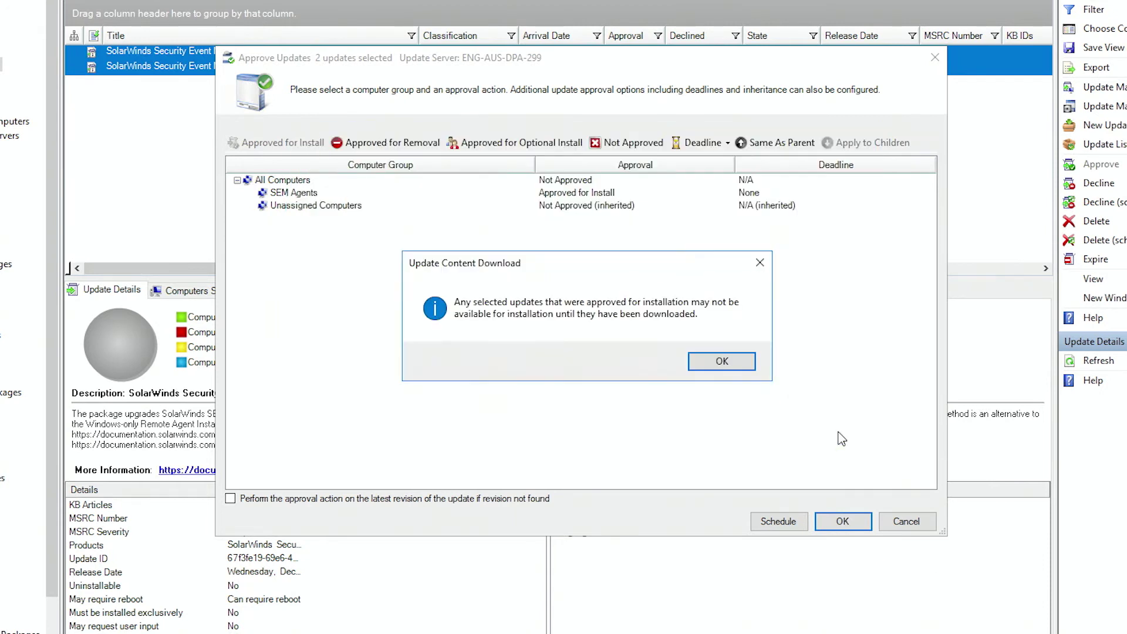
left_click(732, 377)
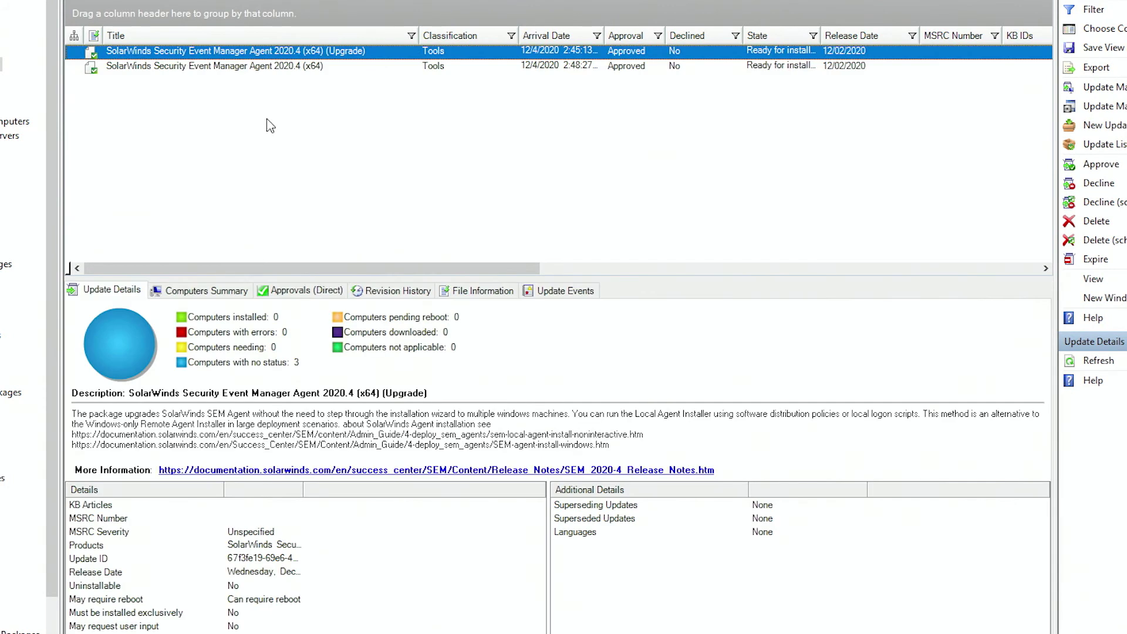
Select both agent updates and set them to download and install
left_click(261, 68, "shift")
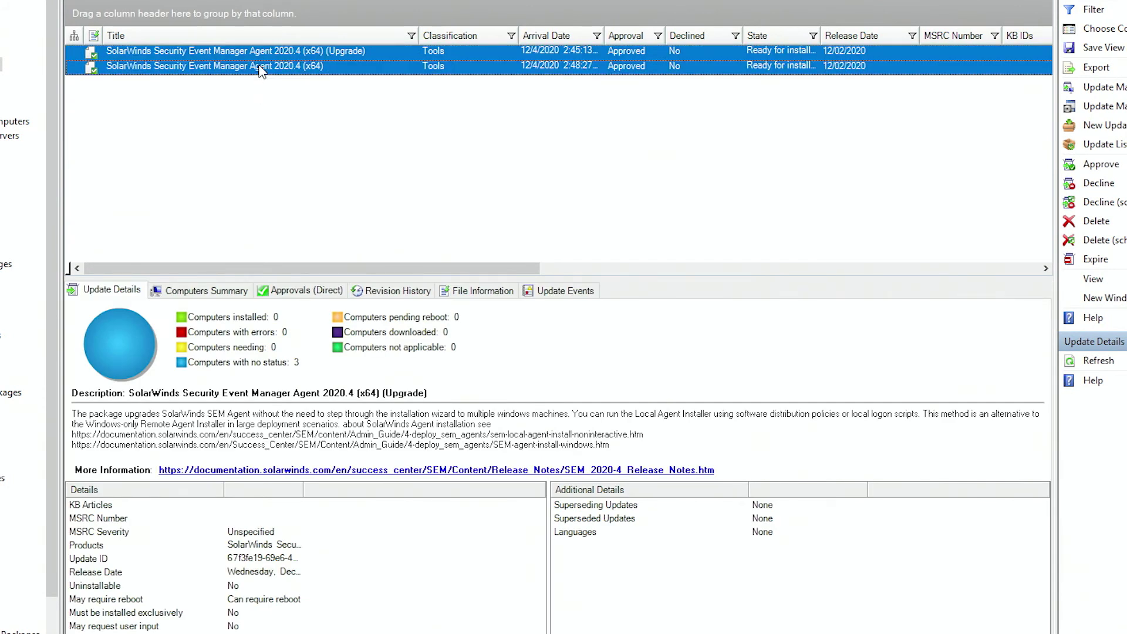
right_click(261, 71)
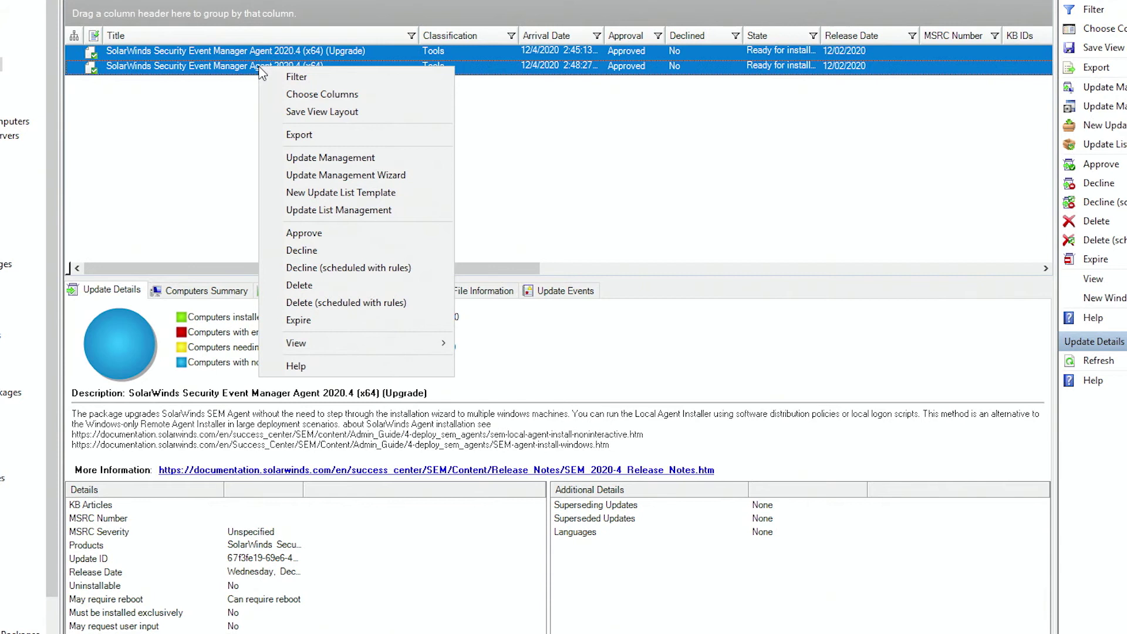
left_click(372, 158)
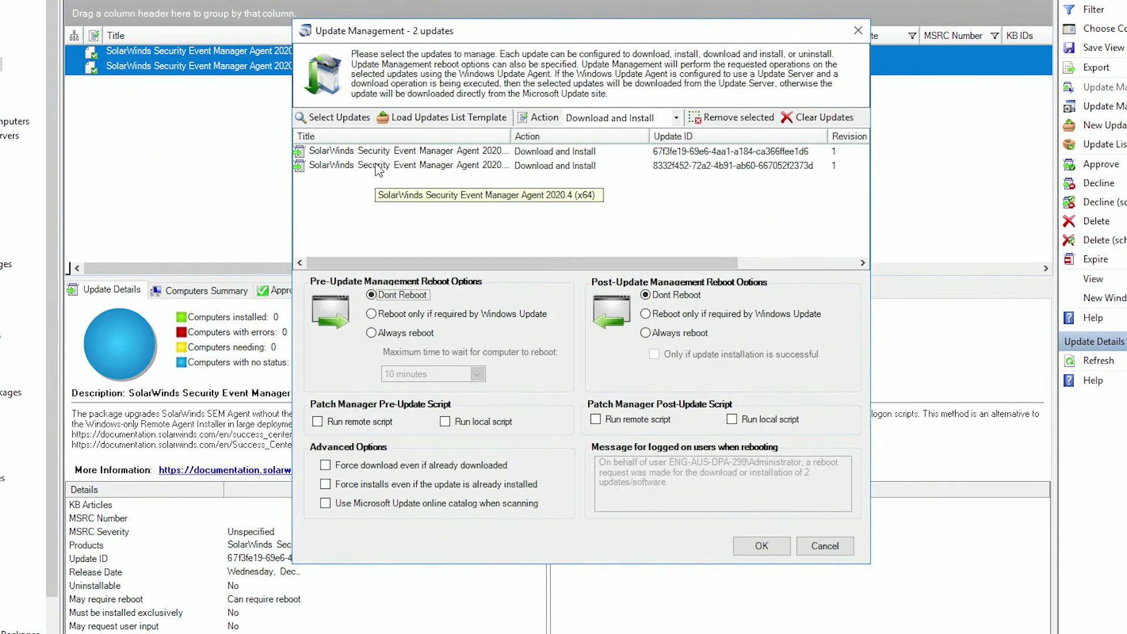
left_click(762, 547)
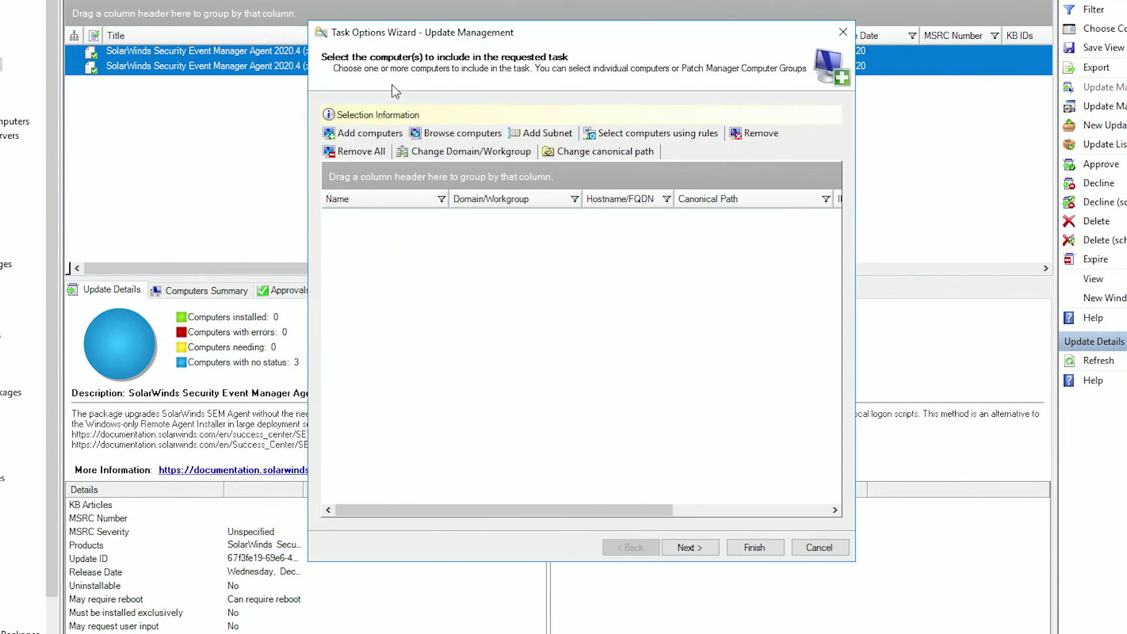
Add the SEM Agents computers eng-aus-dpa-298 and eng-aus-dpa-310 from ENG-AUS-DPA-299 as targets
left_click(454, 133)
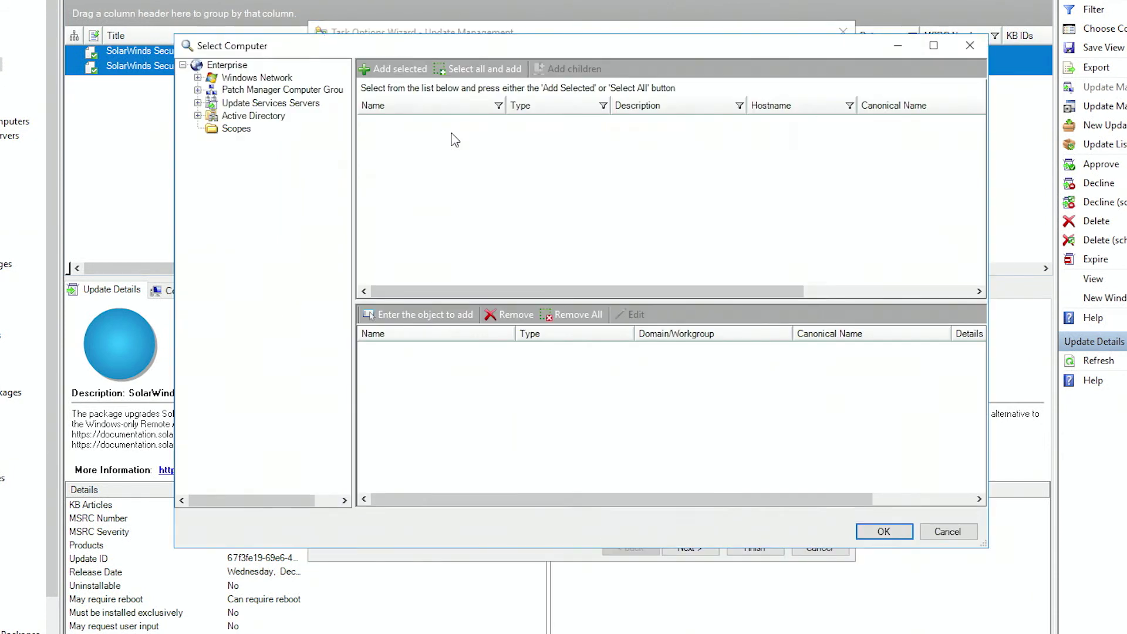
left_click(198, 103)
left_click(226, 116)
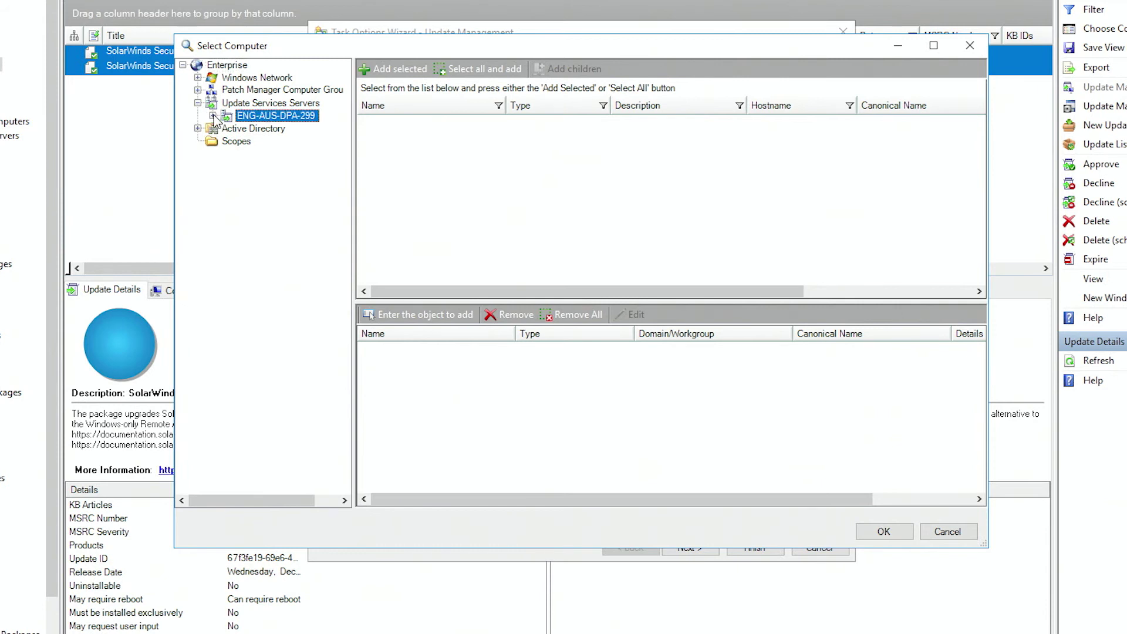
left_click(212, 116)
left_click(227, 128)
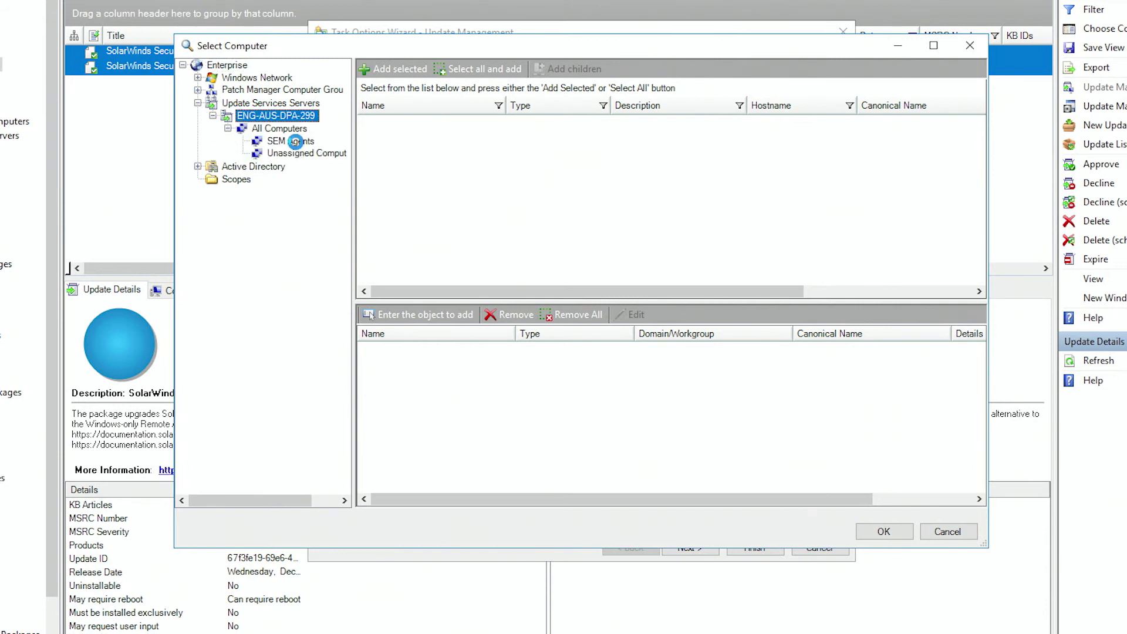
left_click(295, 141)
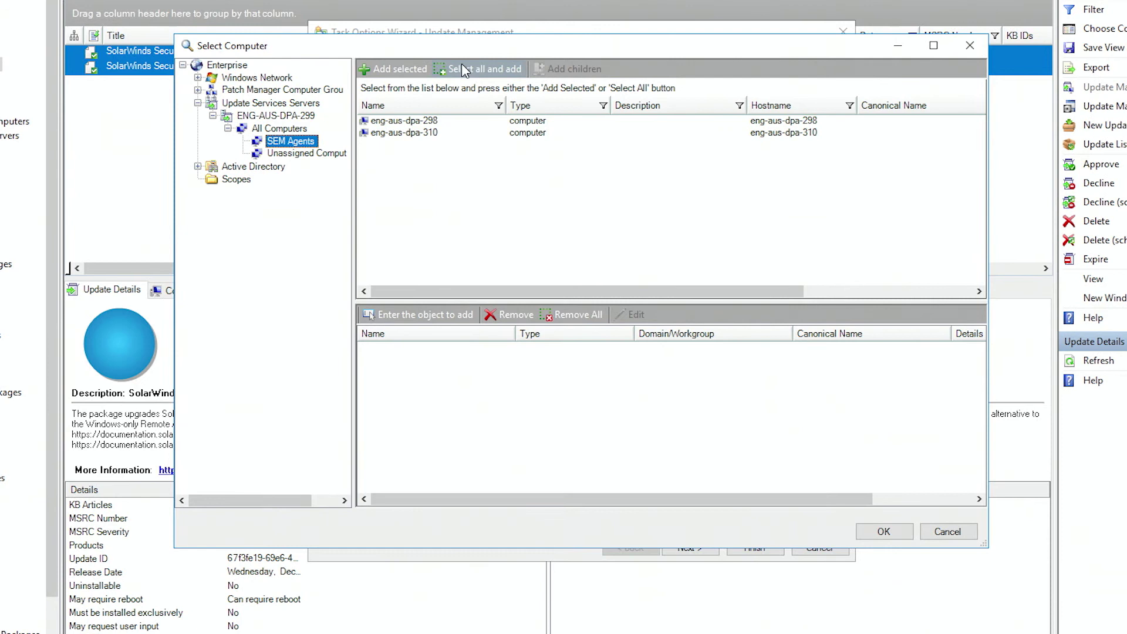
left_click(483, 70)
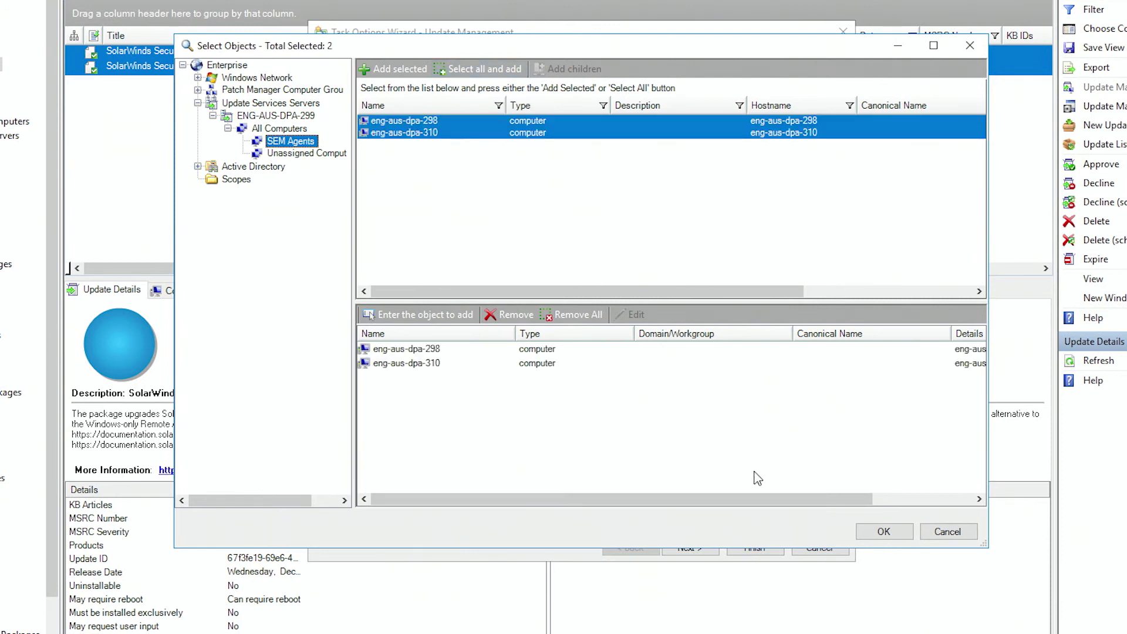
left_click(882, 532)
Name the task 'Patching SEM Agent to 2020.4' and schedule it once at 3:05 PM on 12/4/2020
left_click(690, 547)
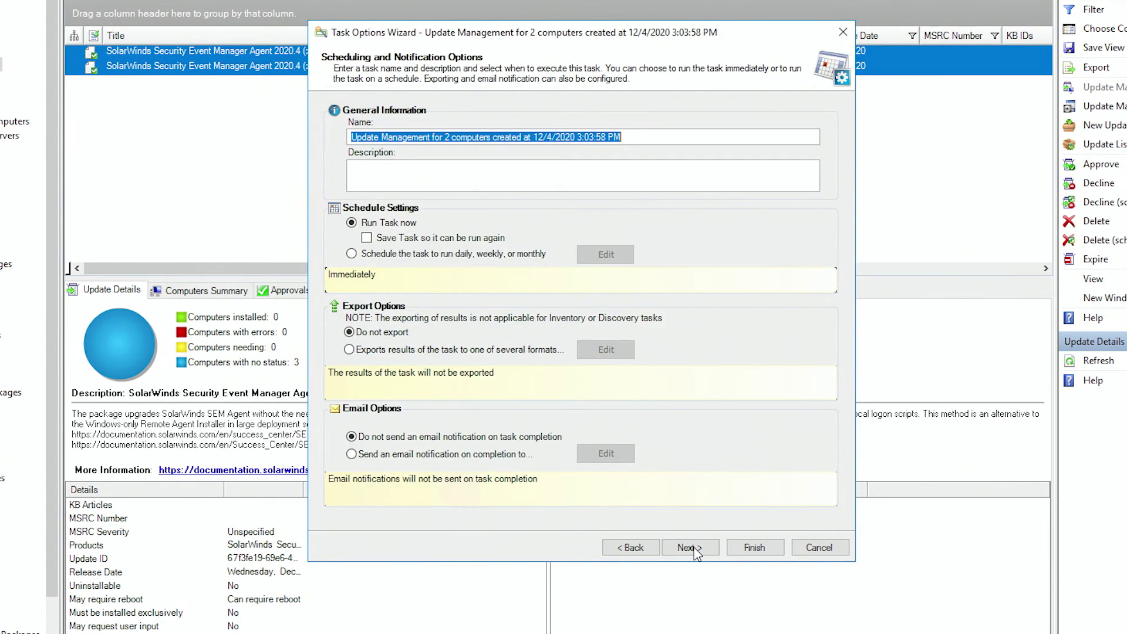
type("Pat")
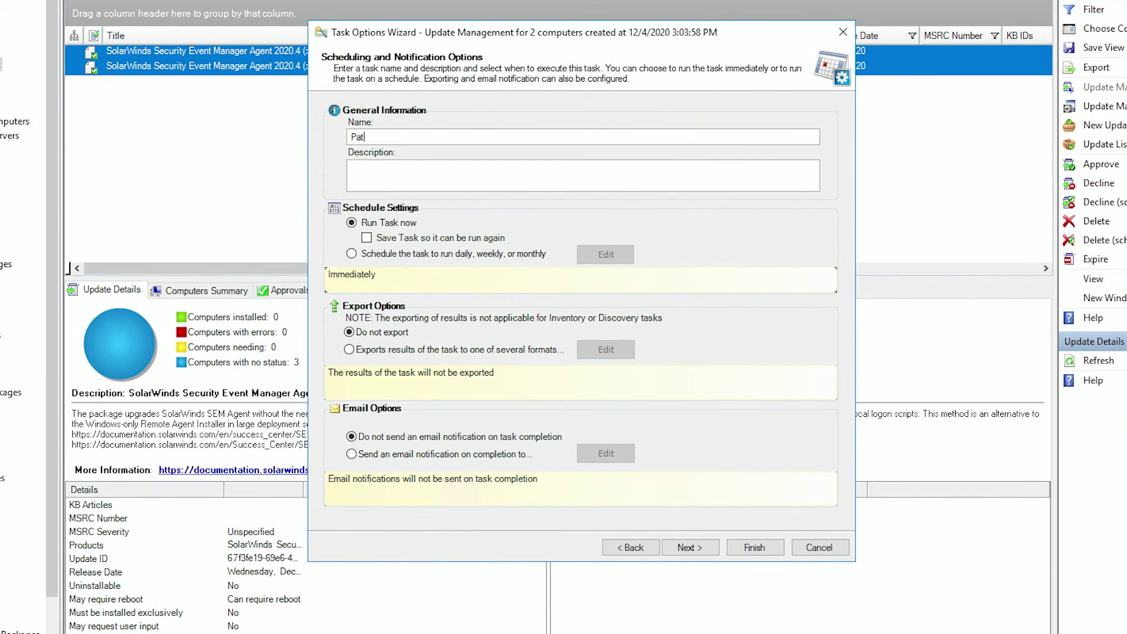
type("ching SEM Agent to 2020.4")
left_click(465, 256)
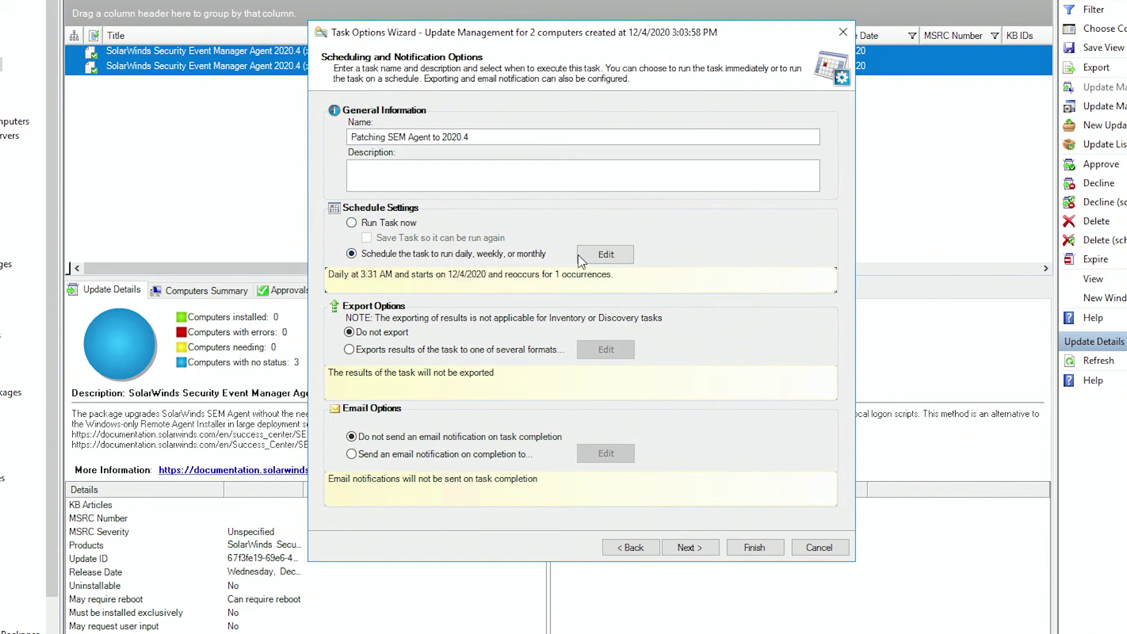
left_click(614, 258)
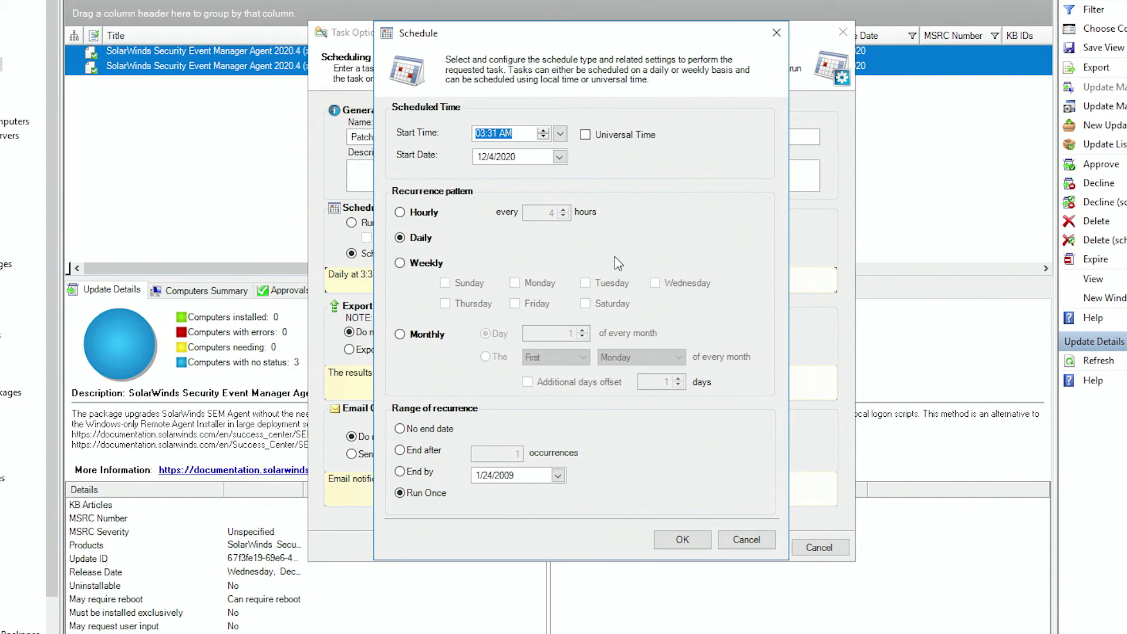
type("03:05 PM")
left_click(685, 541)
left_click(754, 549)
left_click(755, 548)
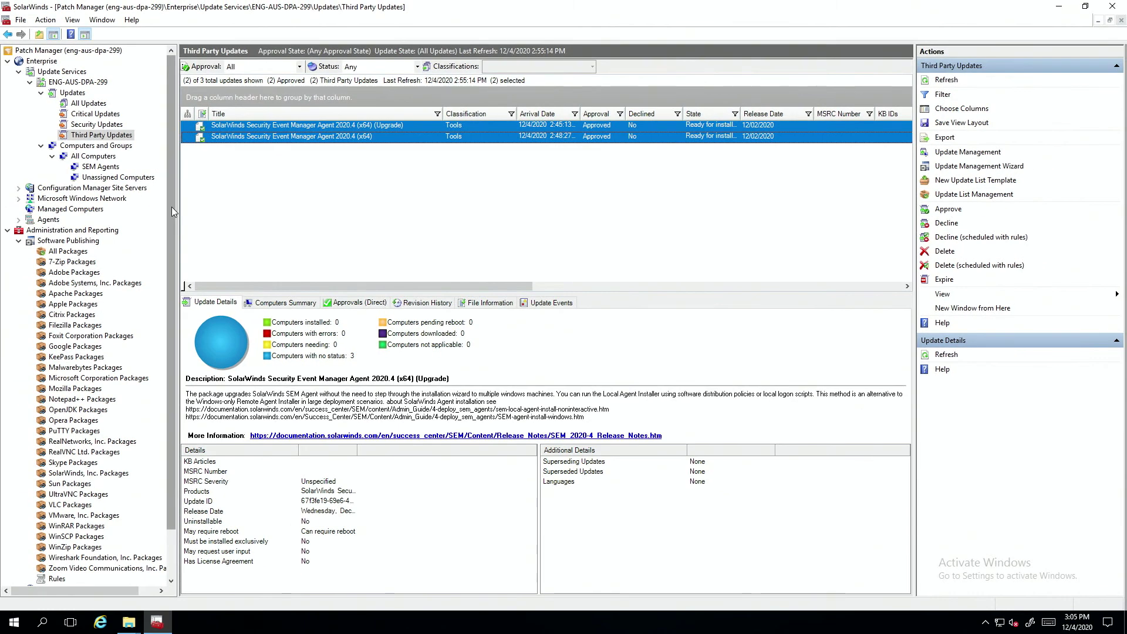
Show Active Tasks under Administration and Reporting at the bottom of the left tree
left_click_drag(51, 162, 50, 280)
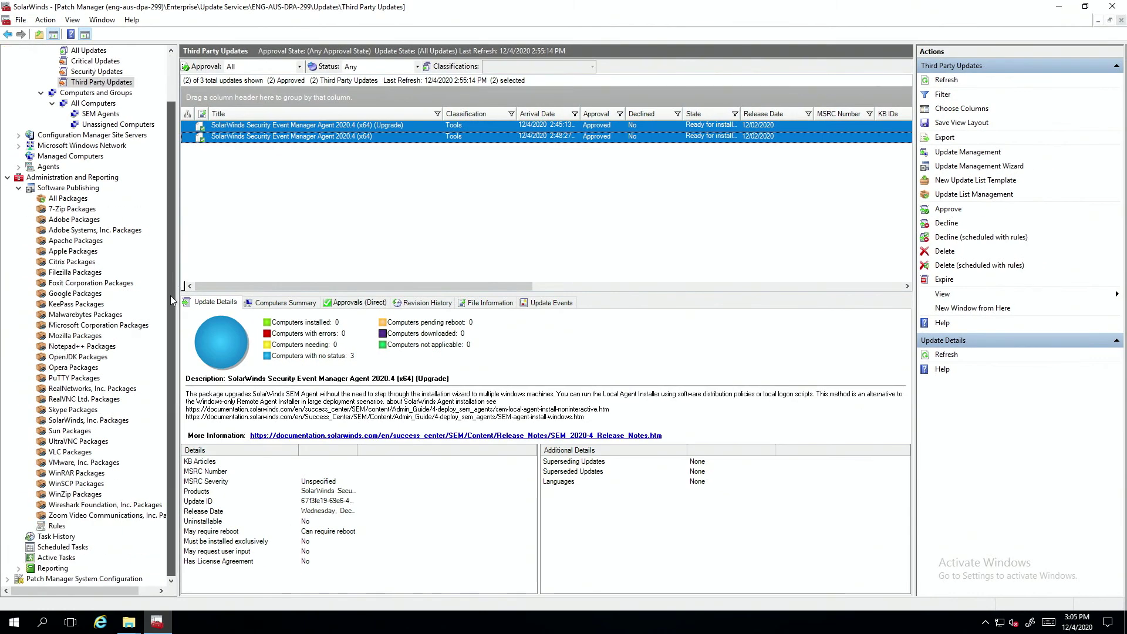
left_click(59, 559)
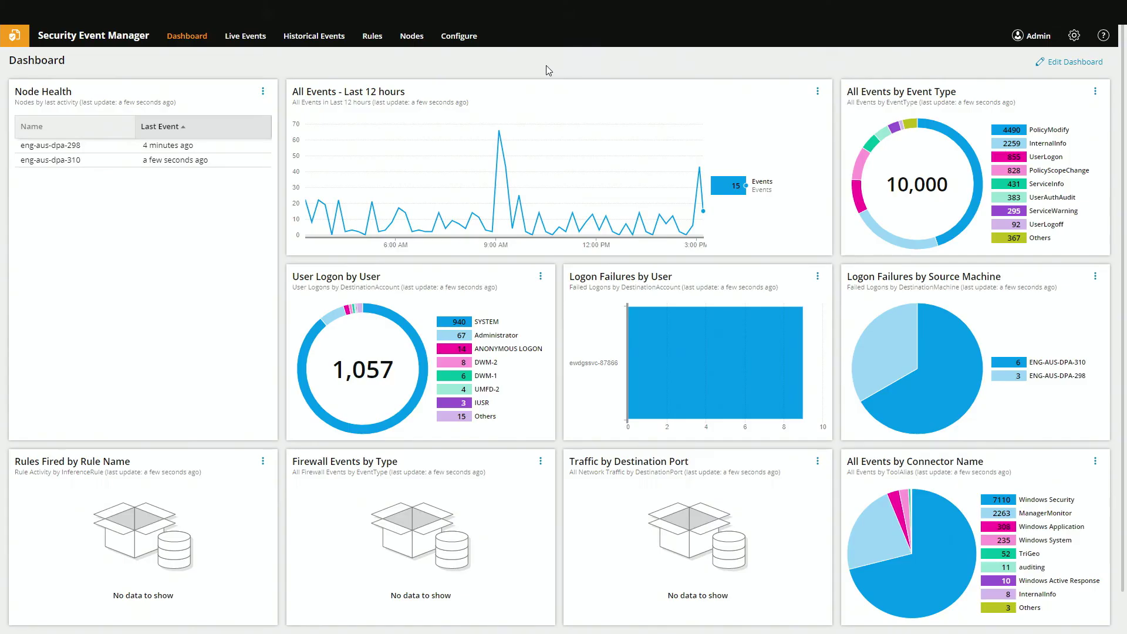
Check on the SEM Nodes page that both agent nodes report version 2020.4
left_click(413, 37)
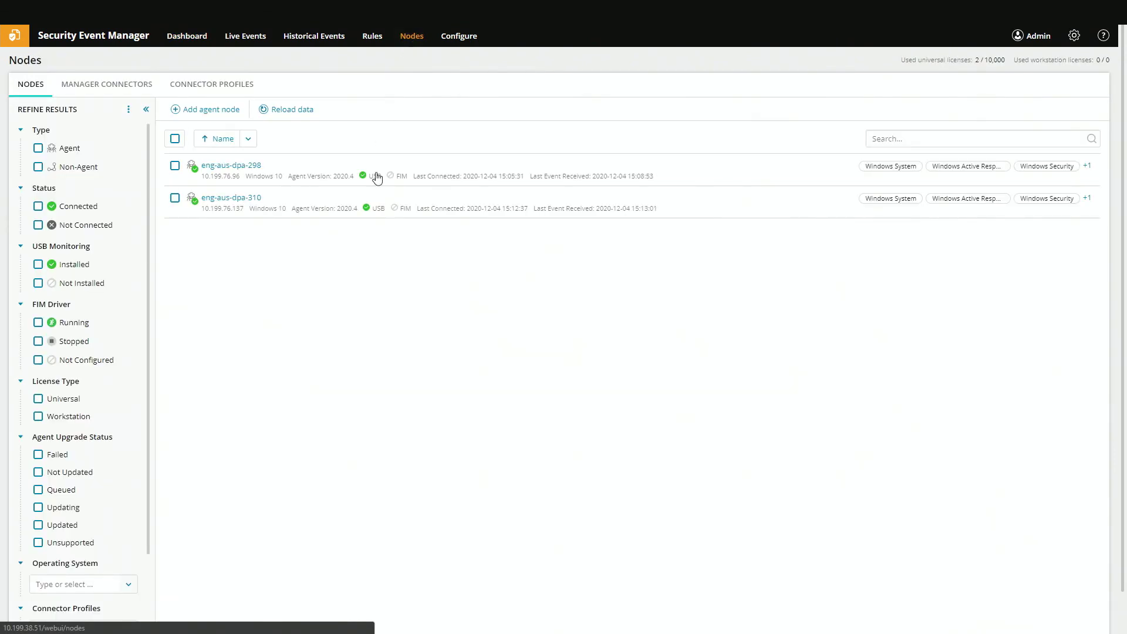